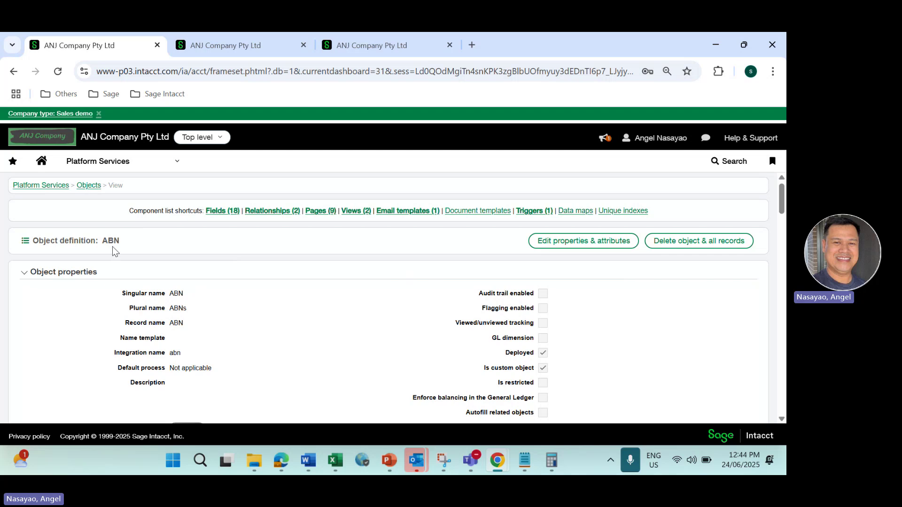
# Go to the ABN object's field list, examine the Amount Paid and Contact Email Address fields, and dismiss all pop-up reminders
pyautogui.click(222, 211)
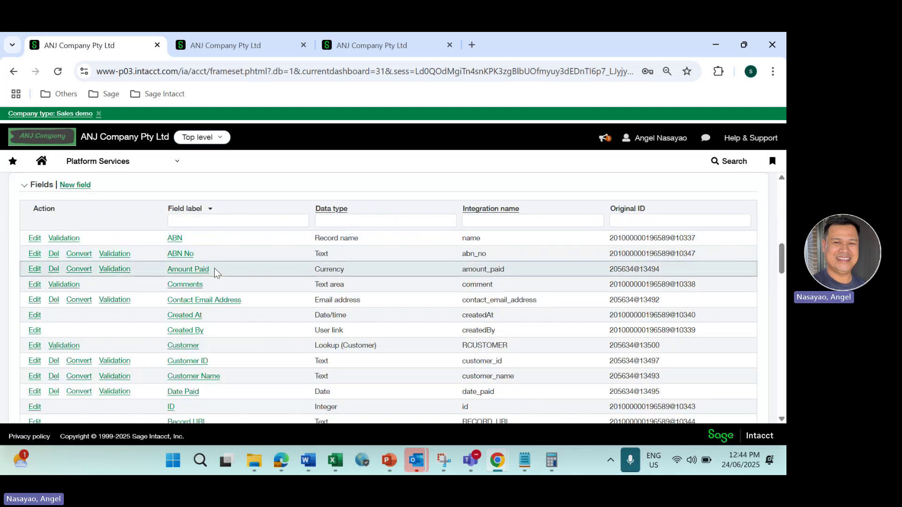
pyautogui.moveTo(214, 268); pyautogui.dragTo(167, 269)
pyautogui.moveTo(242, 300); pyautogui.dragTo(170, 296)
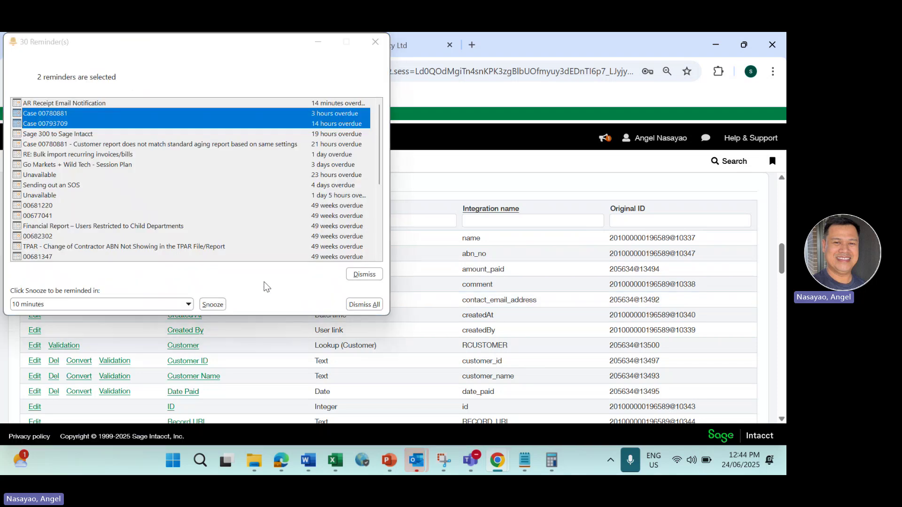
pyautogui.click(364, 304)
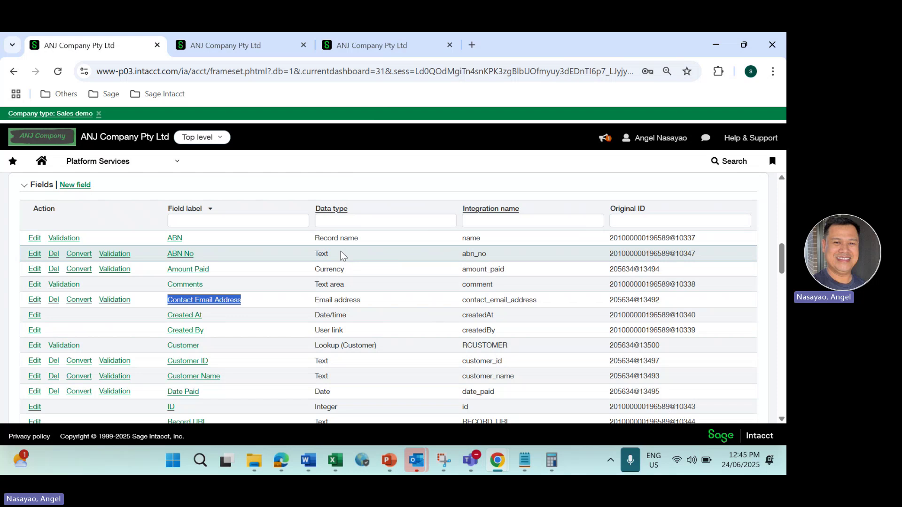
pyautogui.click(329, 220)
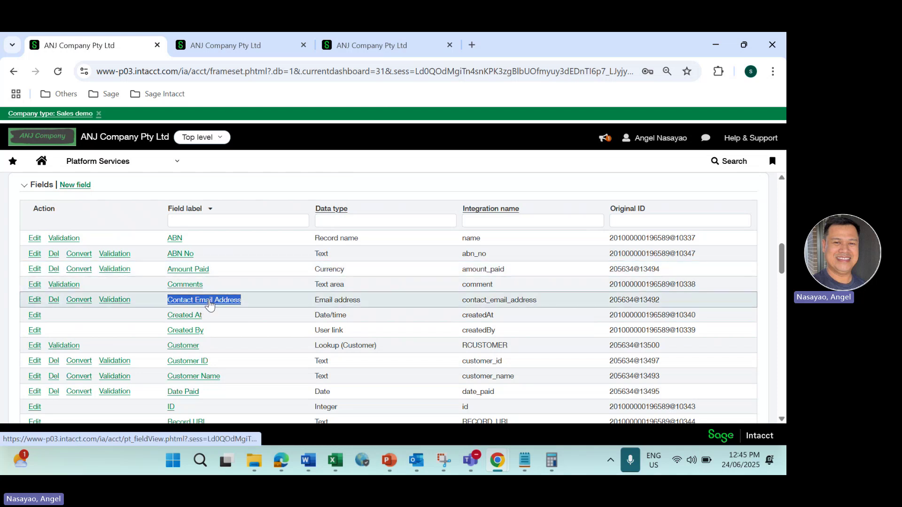
# Examine the ABN object's remaining fields, along with its object properties and system information
pyautogui.scroll(-1, 210, 334)
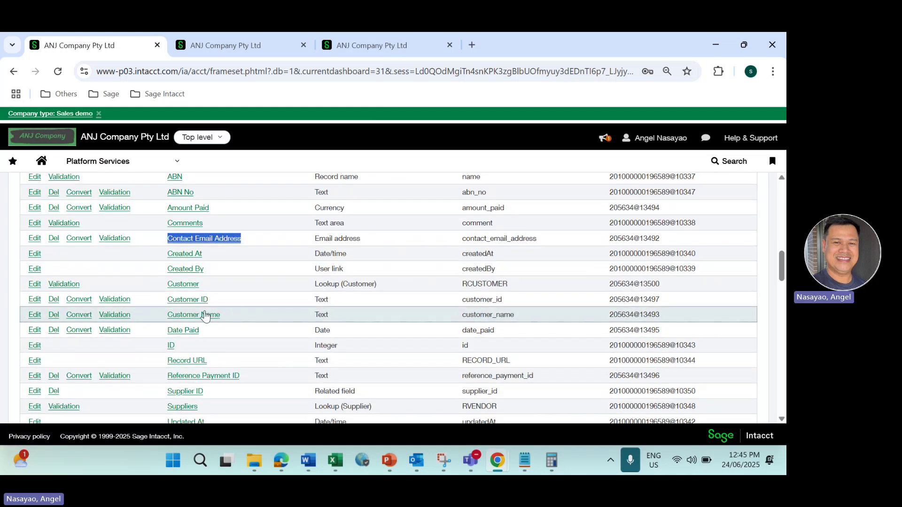
pyautogui.scroll(-1, 205, 317)
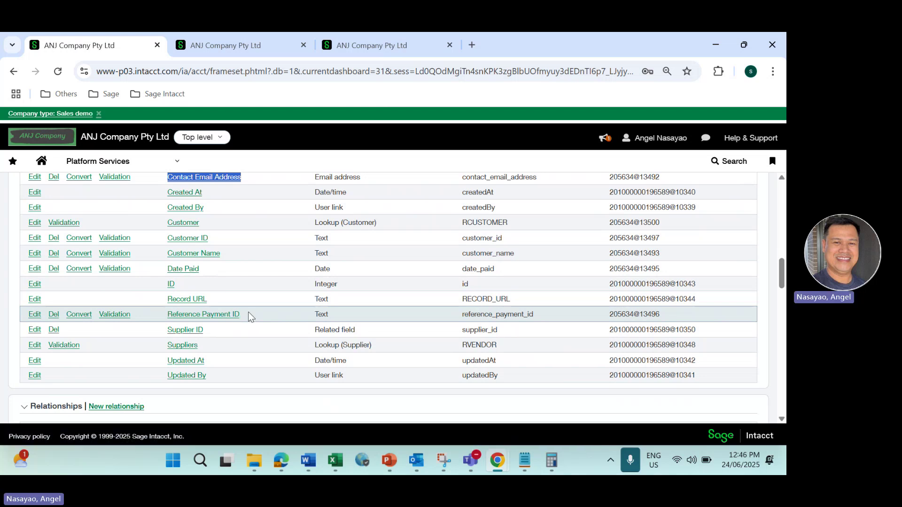
pyautogui.scroll(6, 249, 317)
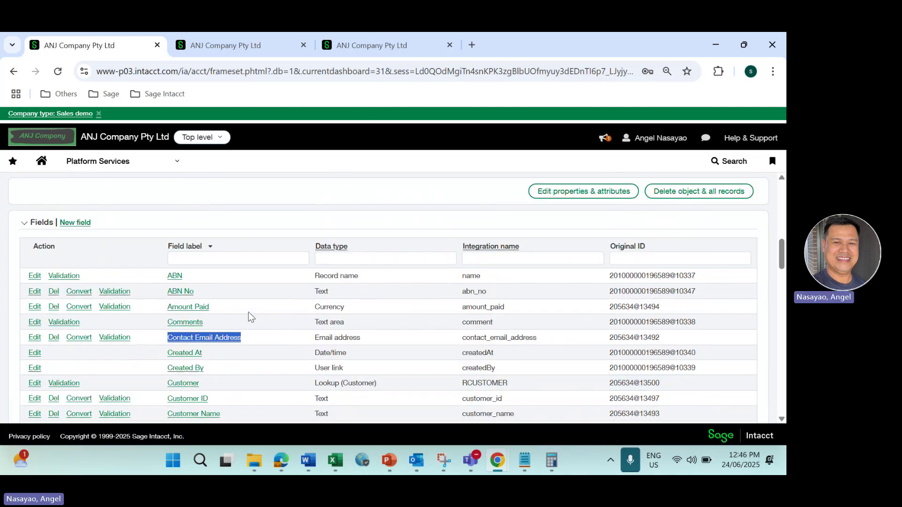
pyautogui.scroll(5, 249, 317)
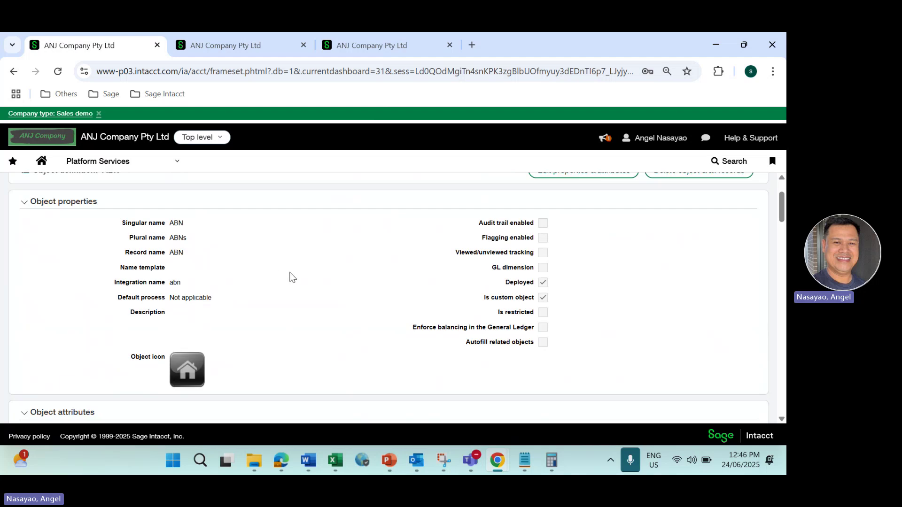
pyautogui.scroll(2, 296, 272)
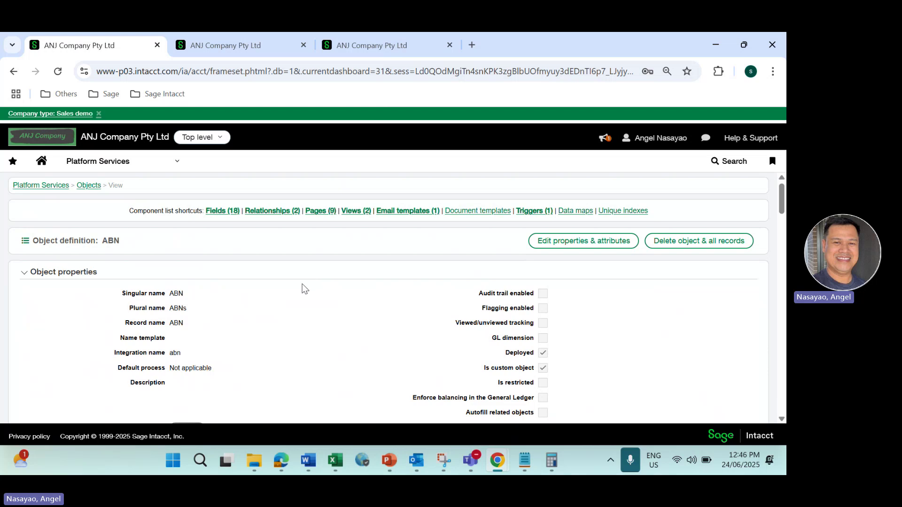
pyautogui.scroll(-10, 303, 285)
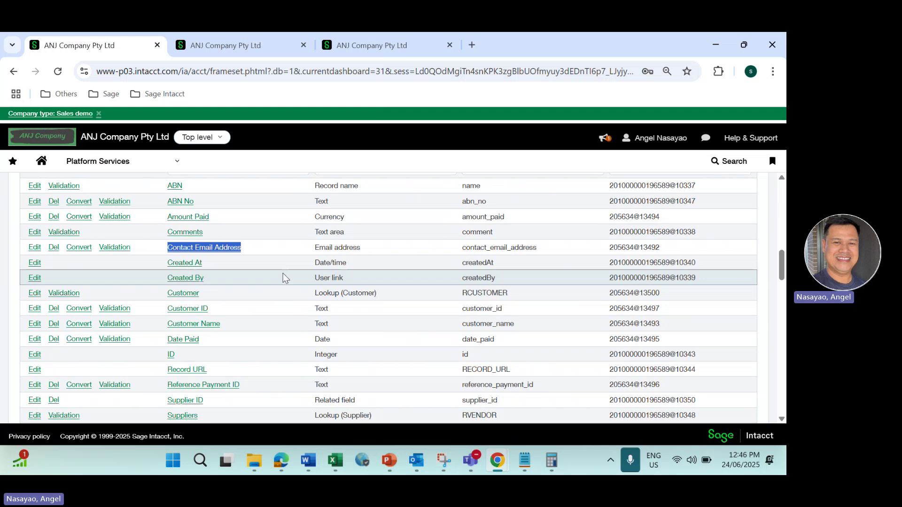
pyautogui.scroll(1, 260, 272)
pyautogui.scroll(5, 261, 272)
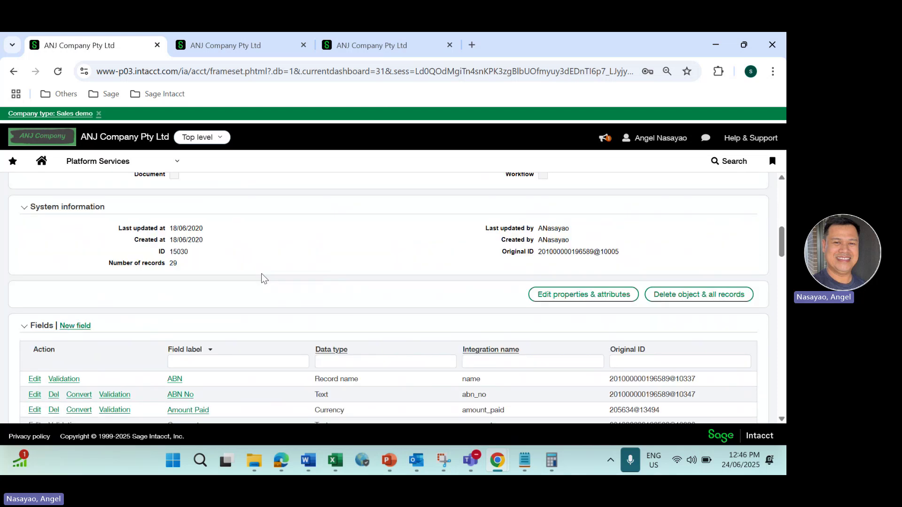
pyautogui.scroll(-6, 266, 275)
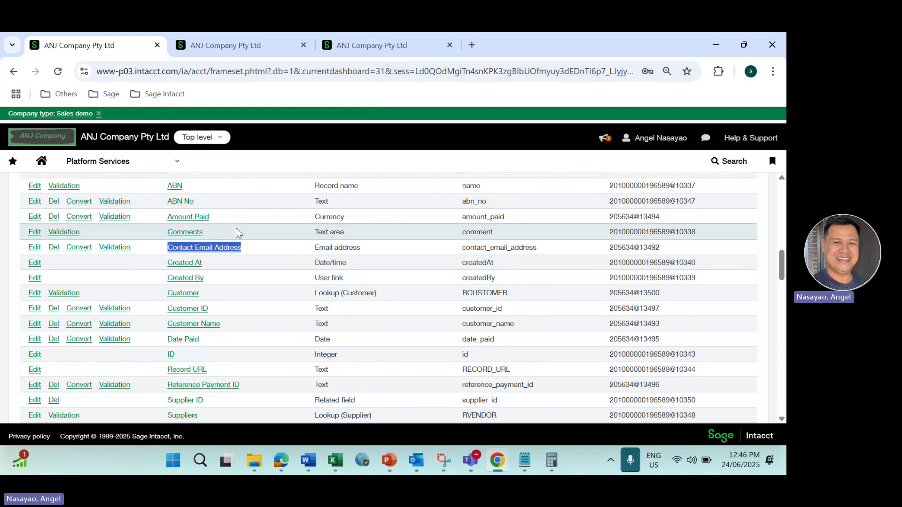
# Go to the smart event's object selection step and check its owner object against the ABN object definition
pyautogui.click(247, 41)
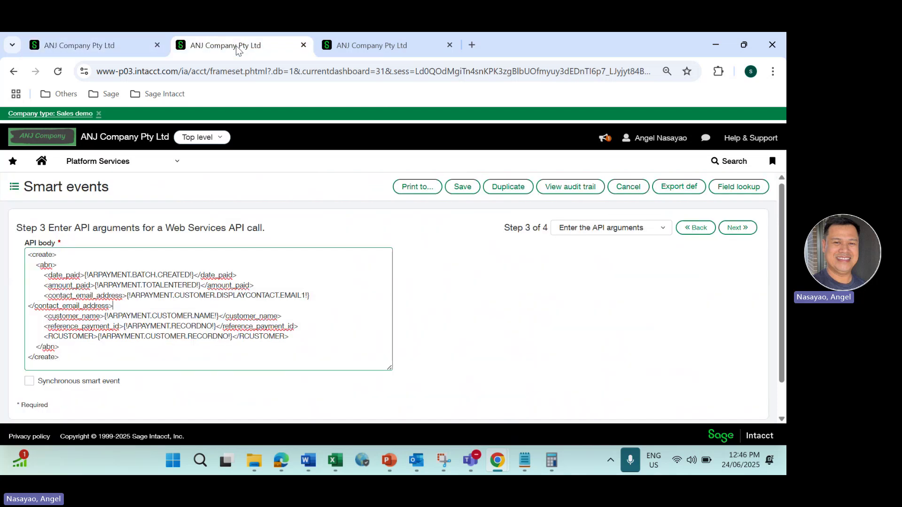
pyautogui.click(607, 227)
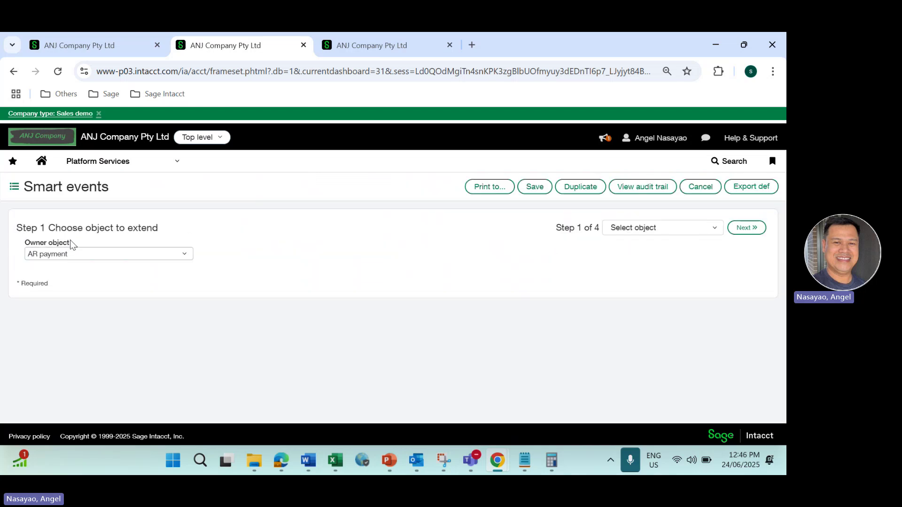
pyautogui.click(84, 256)
pyautogui.click(101, 253)
pyautogui.click(97, 44)
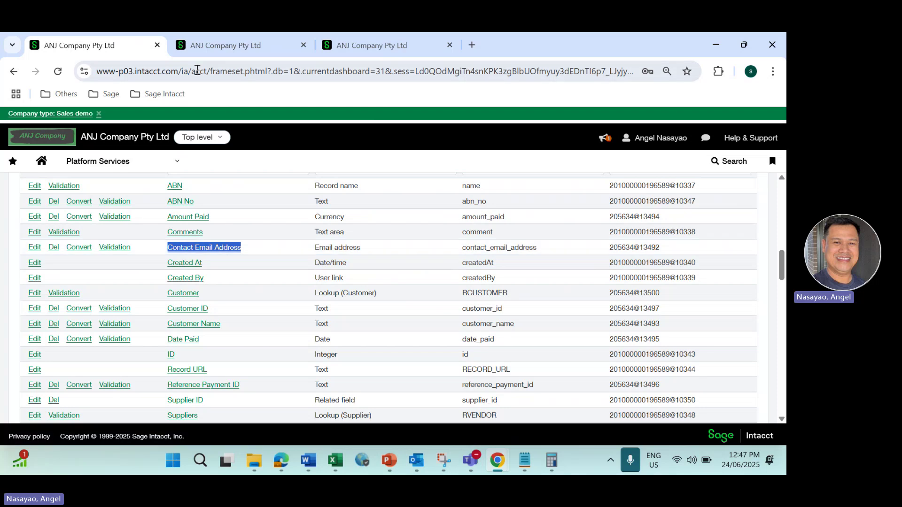
pyautogui.click(216, 45)
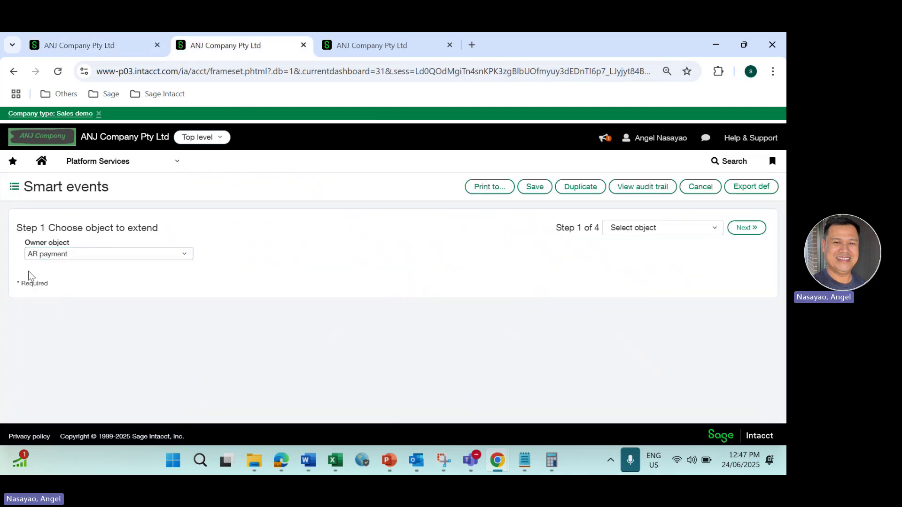
# Advance to the smart event's properties and review its action, events and condition
pyautogui.click(745, 227)
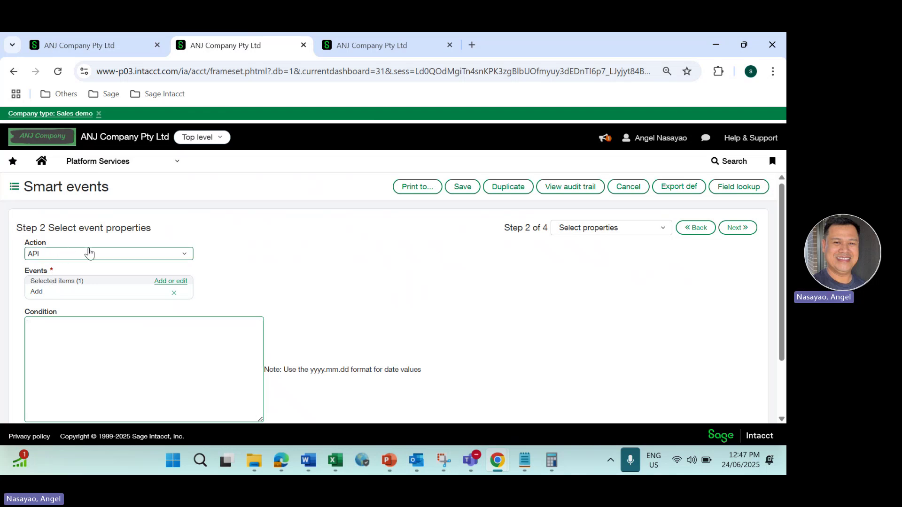
pyautogui.scroll(-2, 105, 277)
pyautogui.scroll(2, 82, 249)
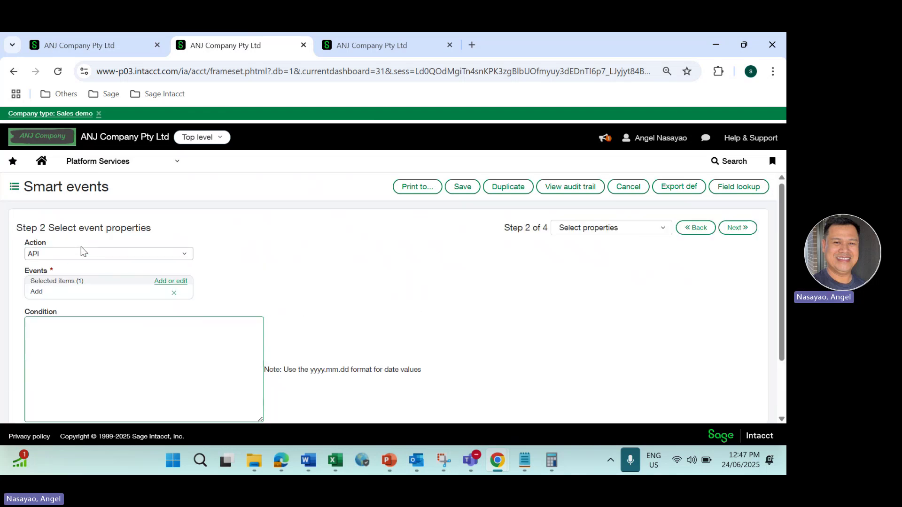
# Advance to the smart event's API arguments, widen the API body and examine the RCUSTOMER line and the other field mappings
pyautogui.click(736, 227)
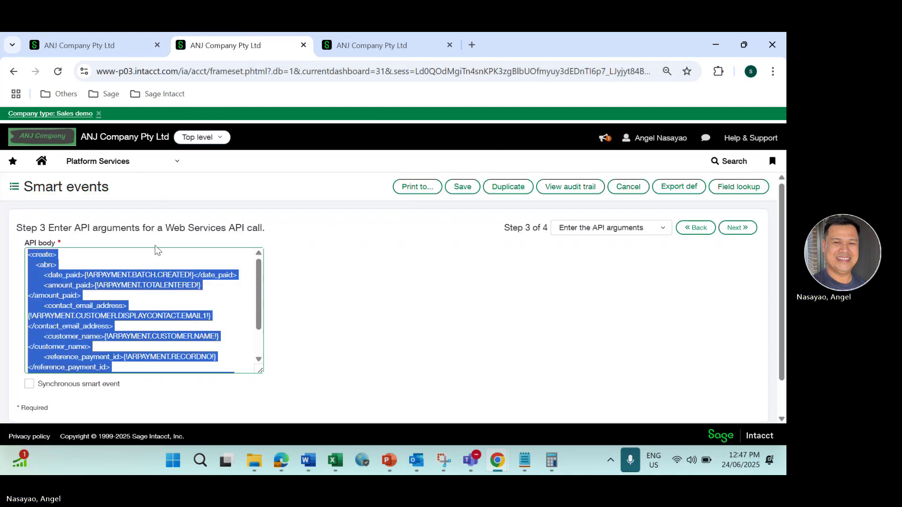
pyautogui.moveTo(259, 370); pyautogui.dragTo(430, 369)
pyautogui.click(346, 316)
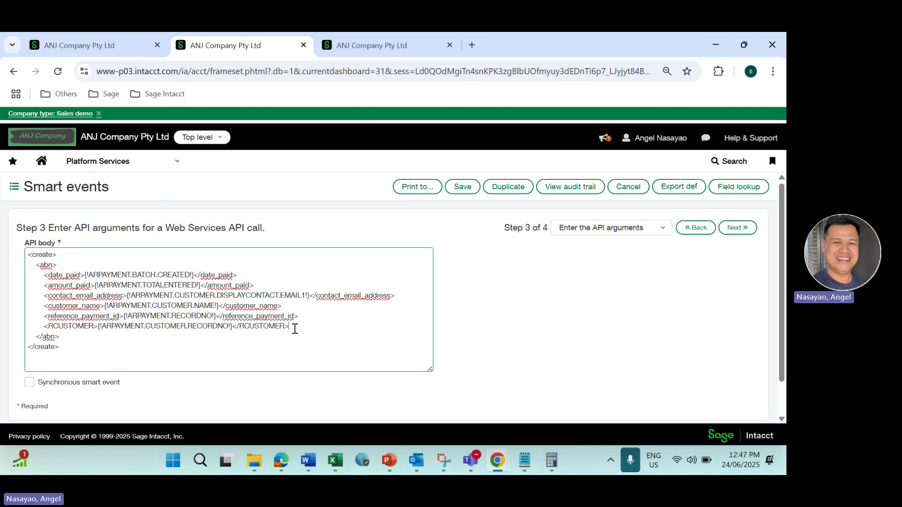
pyautogui.moveTo(294, 329); pyautogui.dragTo(86, 324)
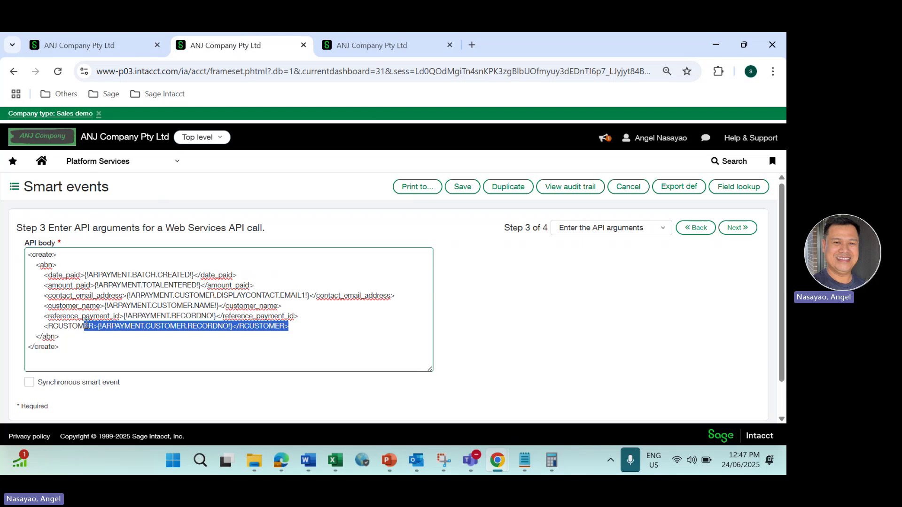
pyautogui.moveTo(110, 275); pyautogui.dragTo(166, 316)
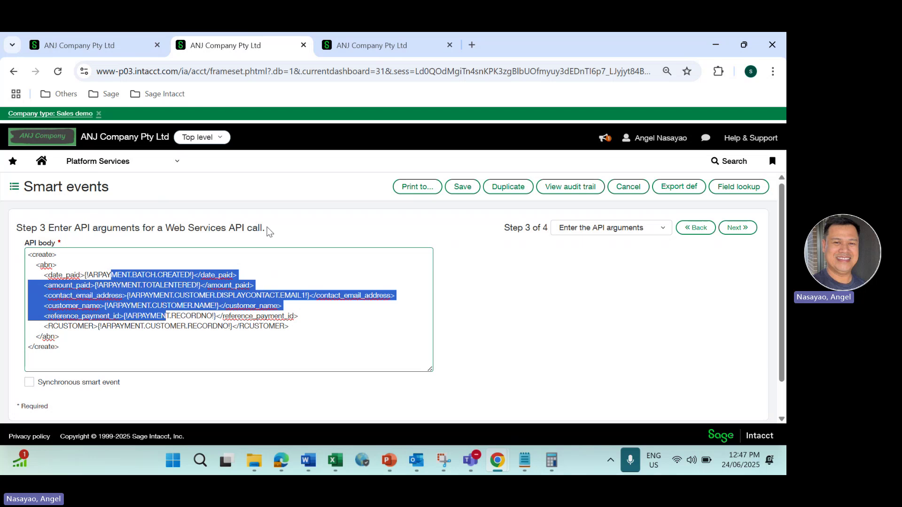
# Compare the API body with the ABN fields, recheck the smart event's owner object, and reopen the API arguments with the body widened
pyautogui.click(115, 41)
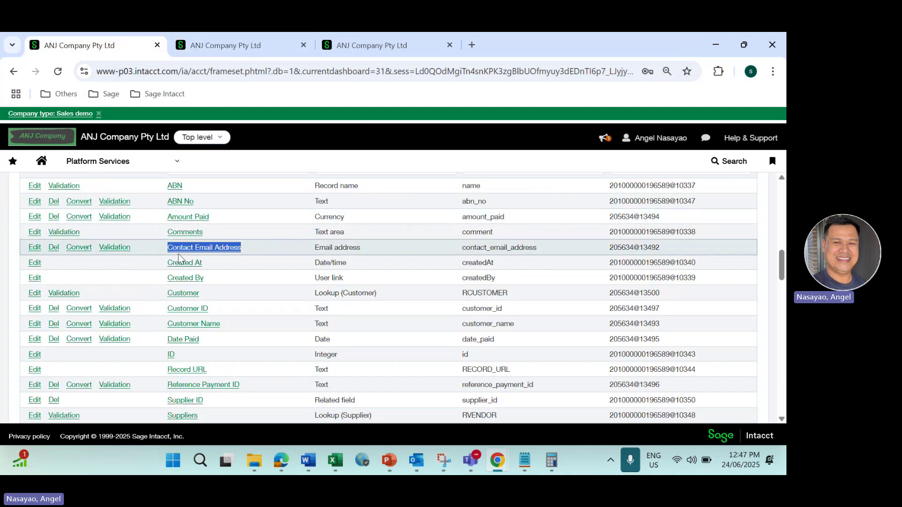
pyautogui.click(235, 40)
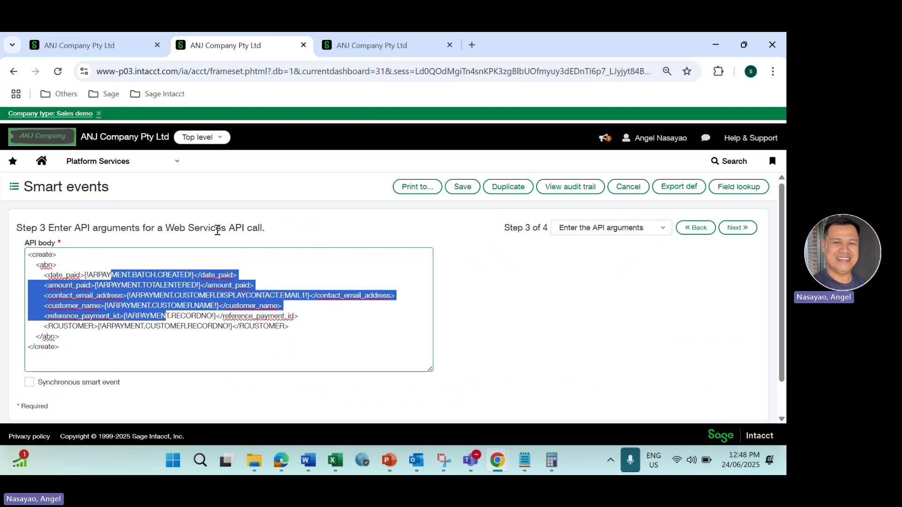
pyautogui.click(569, 235)
pyautogui.click(569, 244)
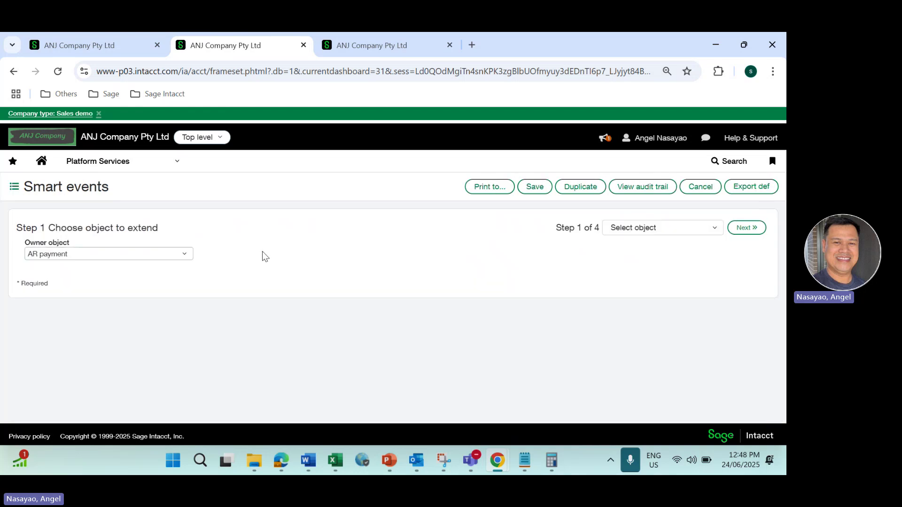
pyautogui.click(613, 230)
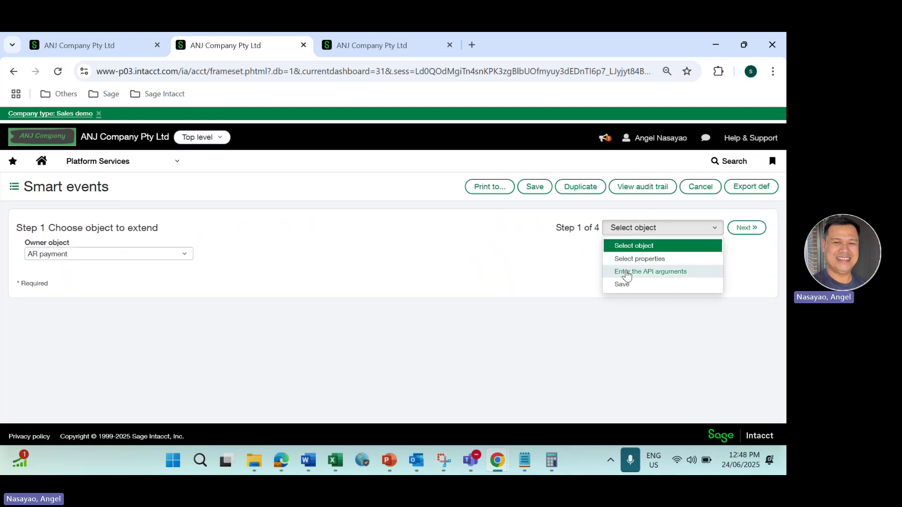
pyautogui.click(626, 273)
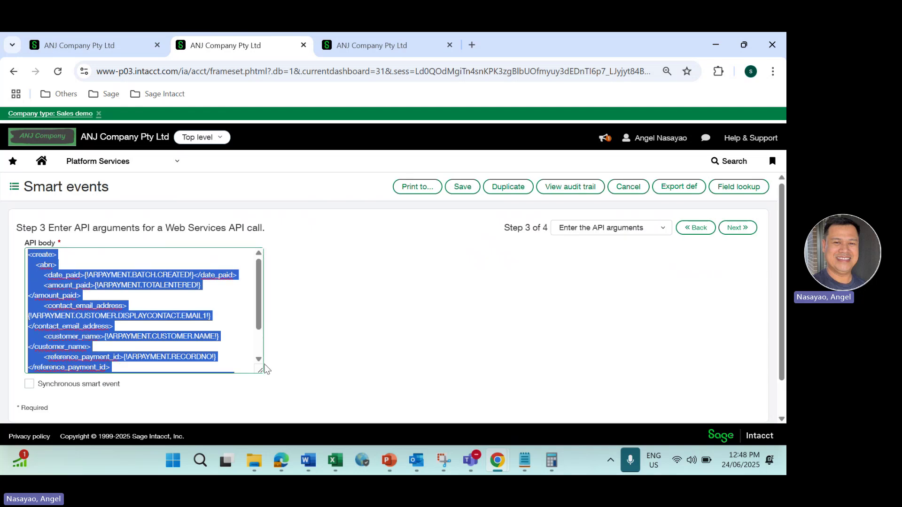
pyautogui.moveTo(262, 371); pyautogui.dragTo(464, 373)
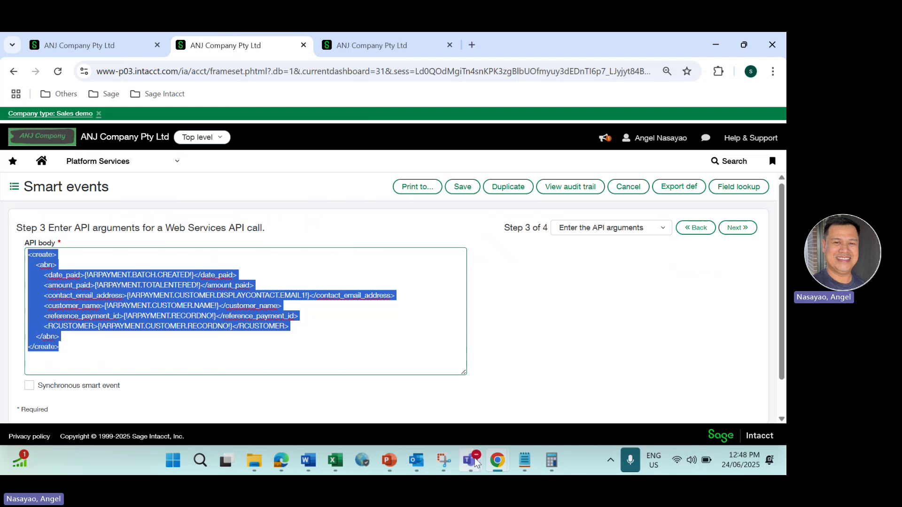
# Return to the ABN object definition, go to its triggers and open the Send Email Custom Object trigger for editing
pyautogui.click(95, 41)
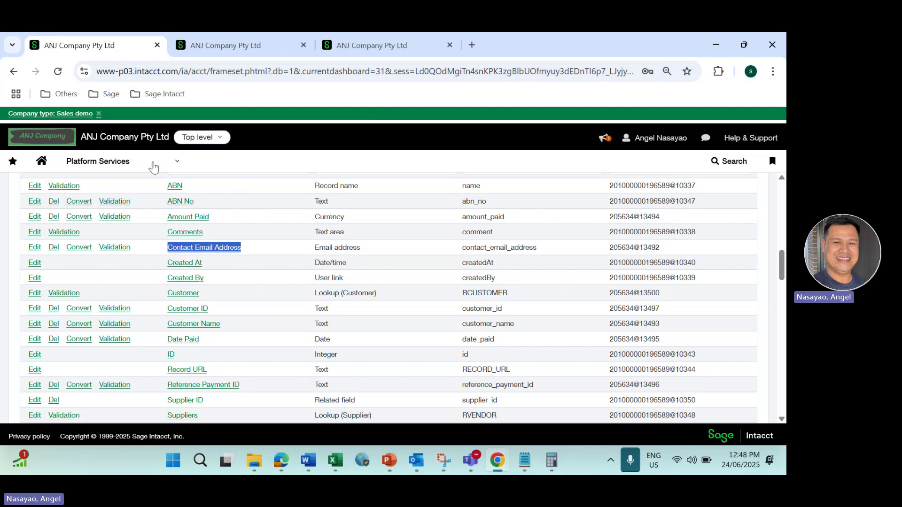
pyautogui.scroll(10, 220, 232)
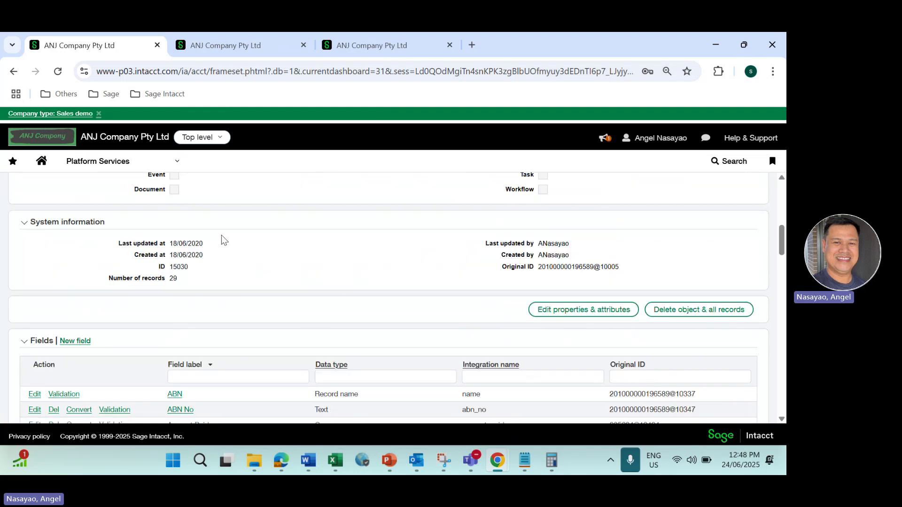
pyautogui.scroll(5, 331, 232)
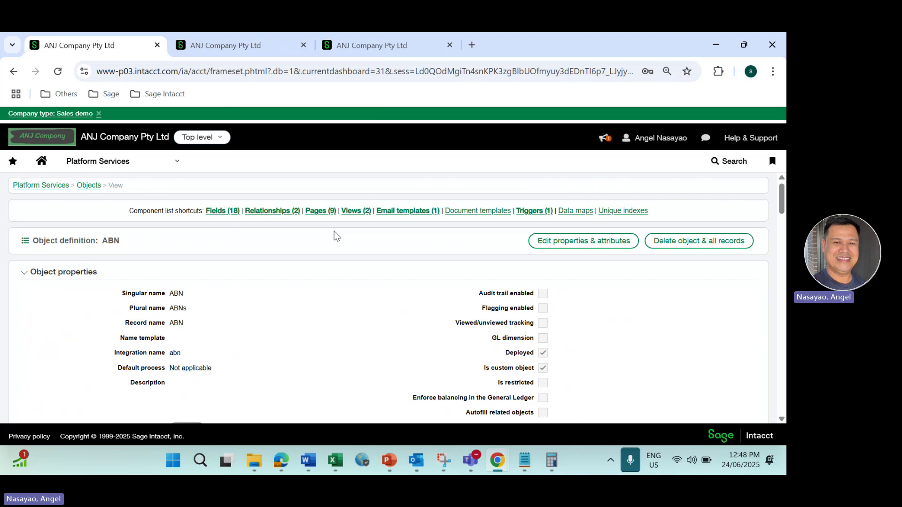
pyautogui.click(533, 213)
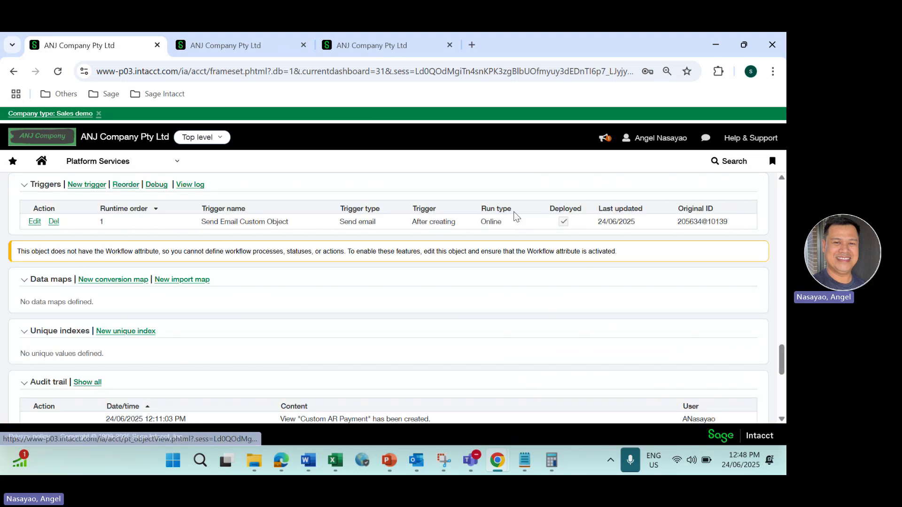
pyautogui.click(35, 224)
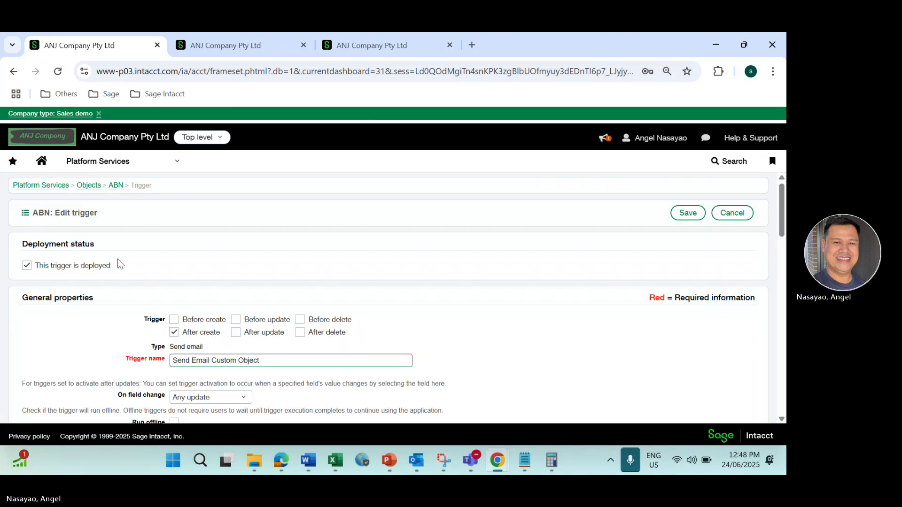
# Examine the trigger's deployment status, trigger timing, recipient and reply-to fields, email template selection and condition formula
pyautogui.scroll(-1, 174, 271)
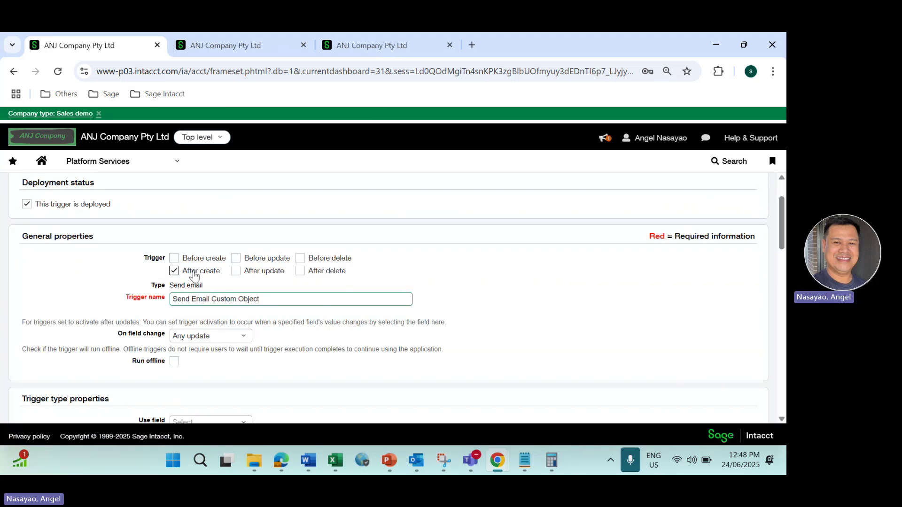
pyautogui.scroll(-2, 219, 275)
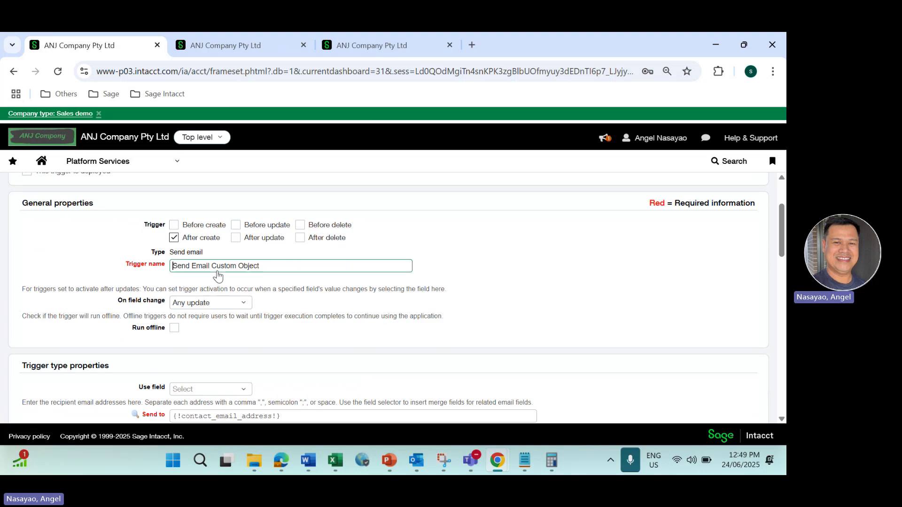
pyautogui.scroll(-4, 237, 227)
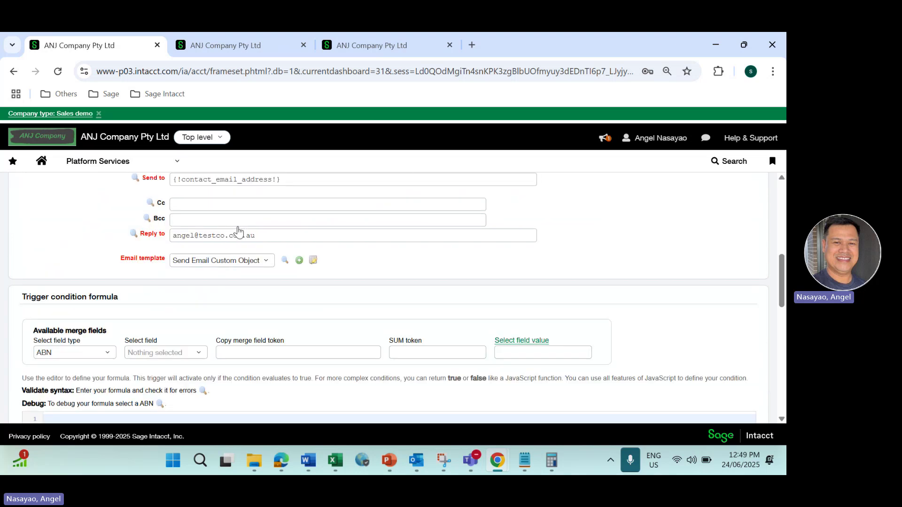
pyautogui.scroll(3, 237, 226)
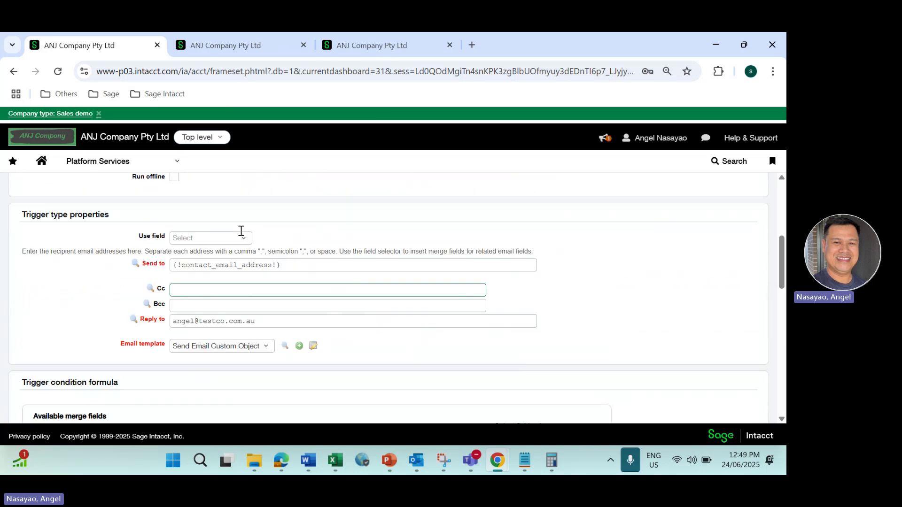
pyautogui.scroll(4, 242, 235)
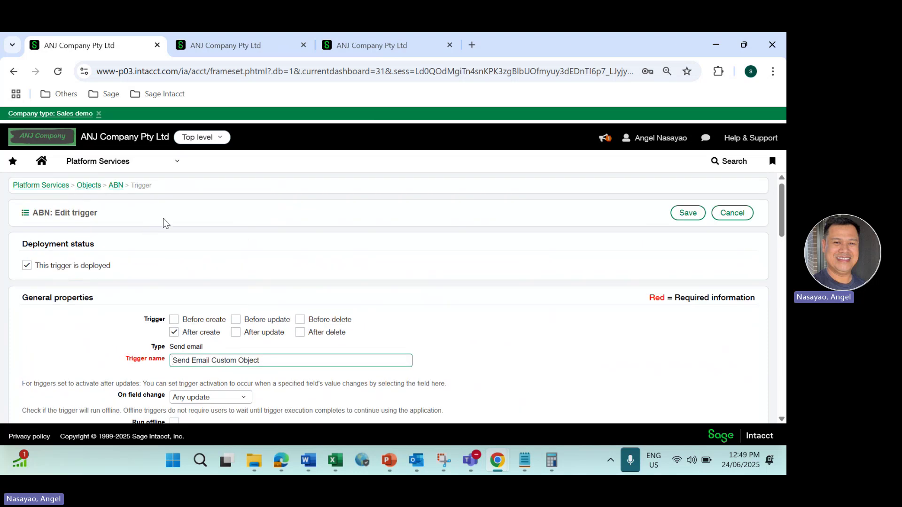
pyautogui.scroll(-5, 179, 232)
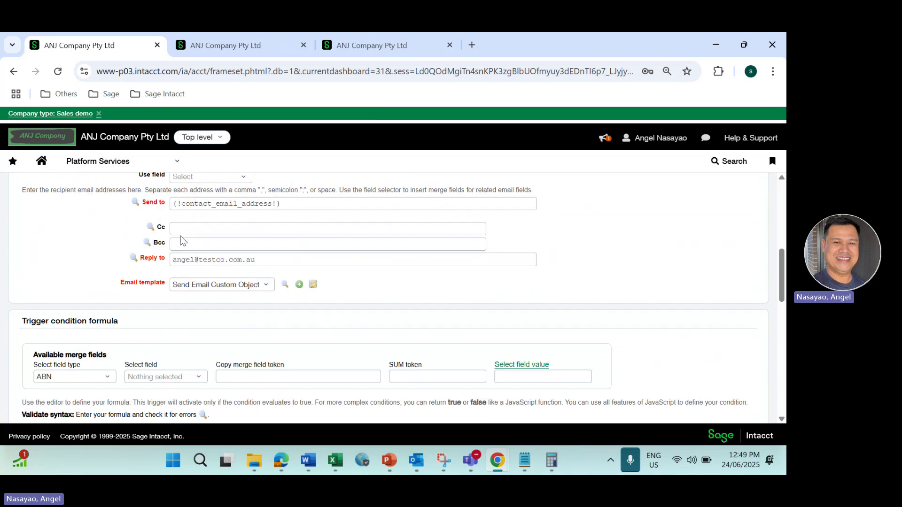
pyautogui.scroll(1, 183, 242)
pyautogui.click(182, 263)
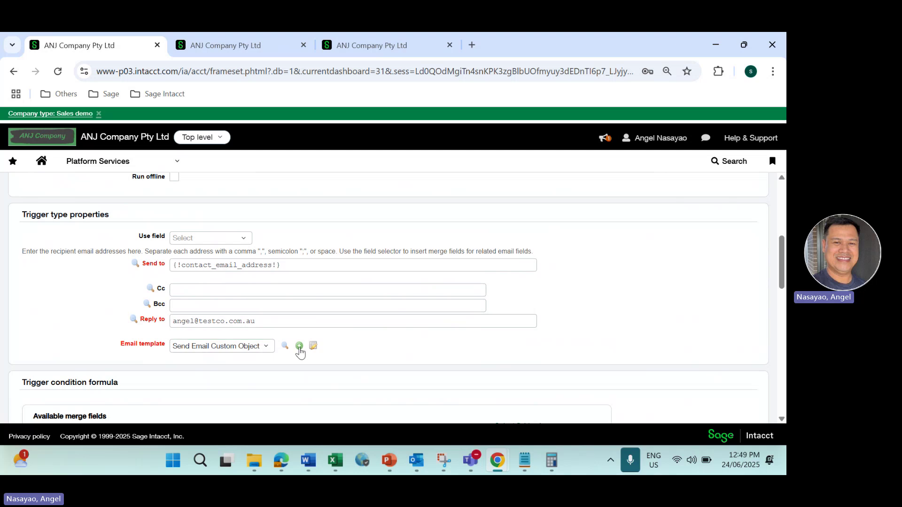
# Open the trigger's Send Email Custom Object email template and review its subject and the merge fields in its body
pyautogui.click(314, 347)
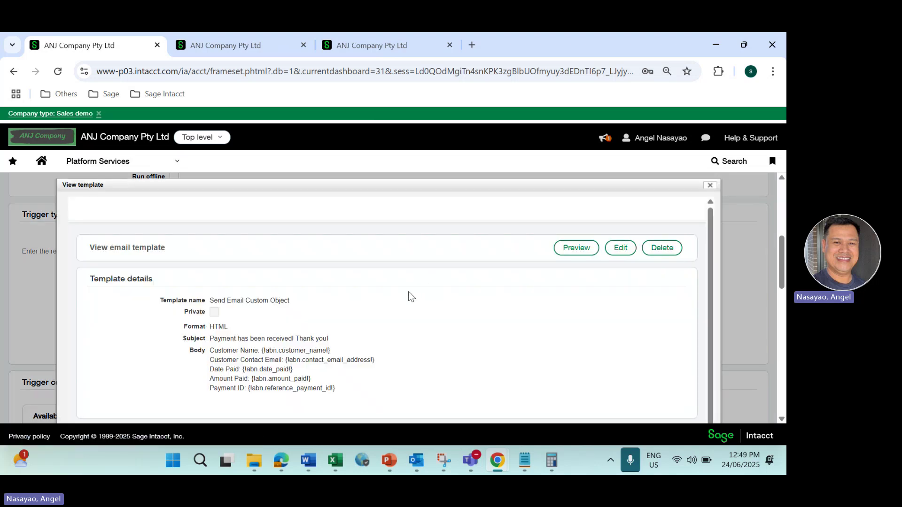
pyautogui.scroll(-1, 408, 291)
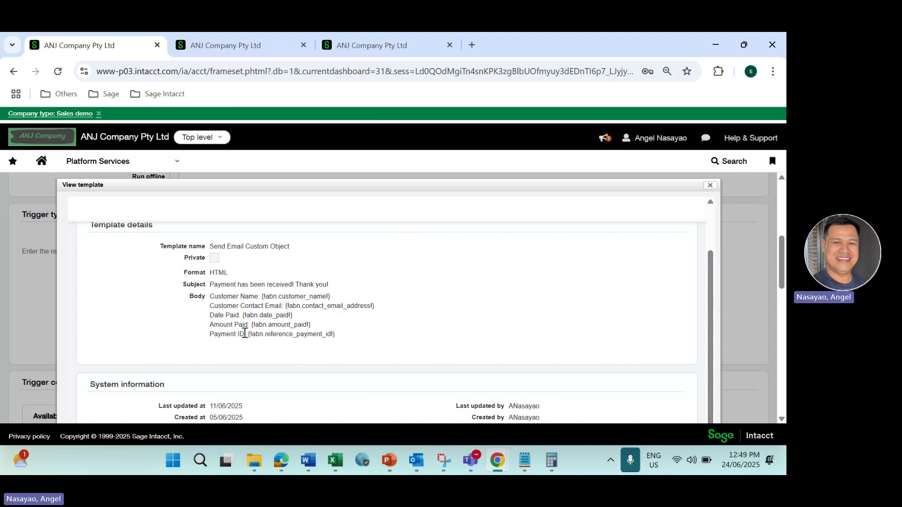
pyautogui.scroll(-3, 316, 322)
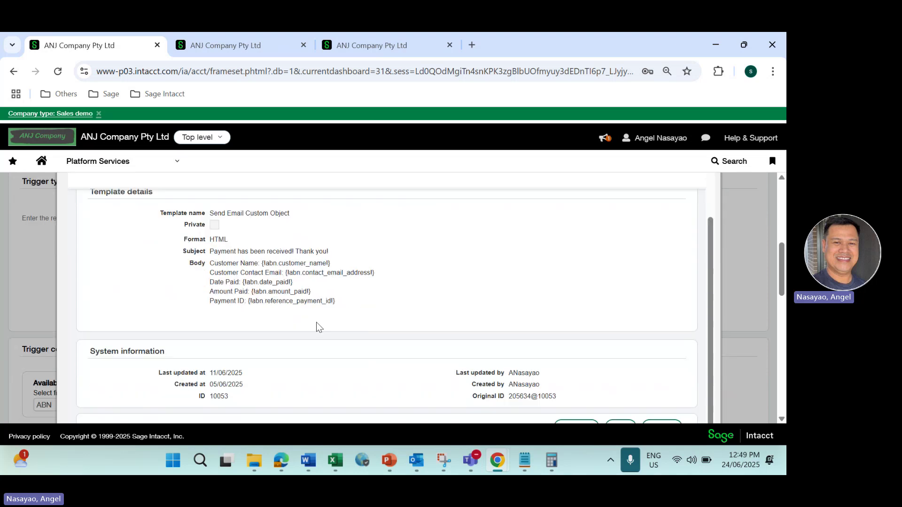
pyautogui.scroll(3, 316, 324)
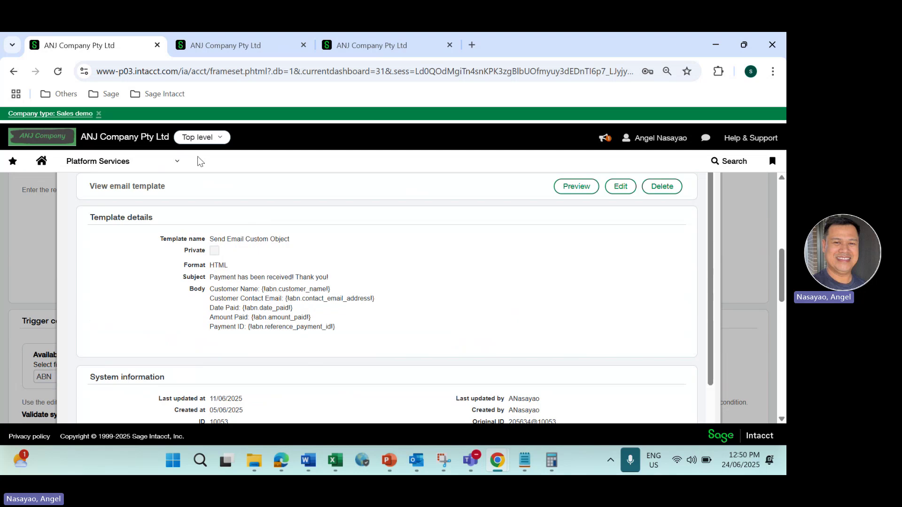
# Close the ABN trigger and smart event pages and start a new received payment in Accounts Receivable
pyautogui.click(157, 46)
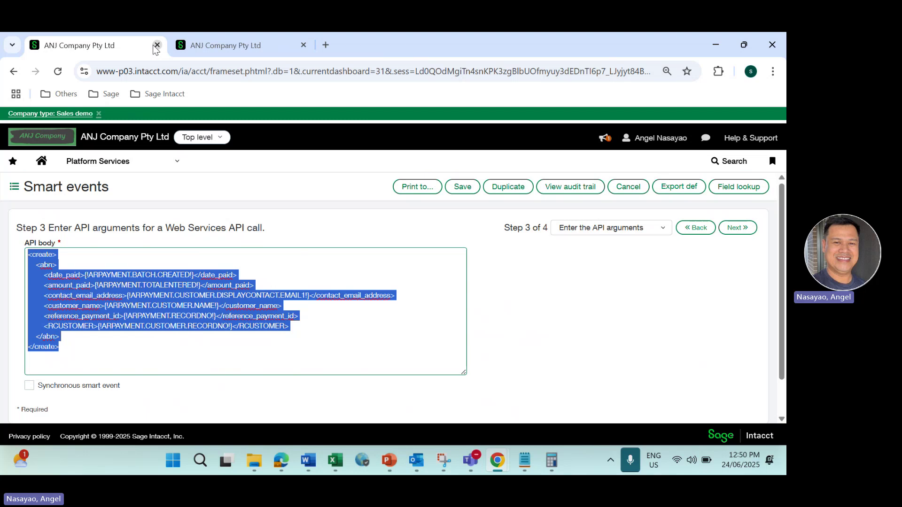
pyautogui.click(157, 45)
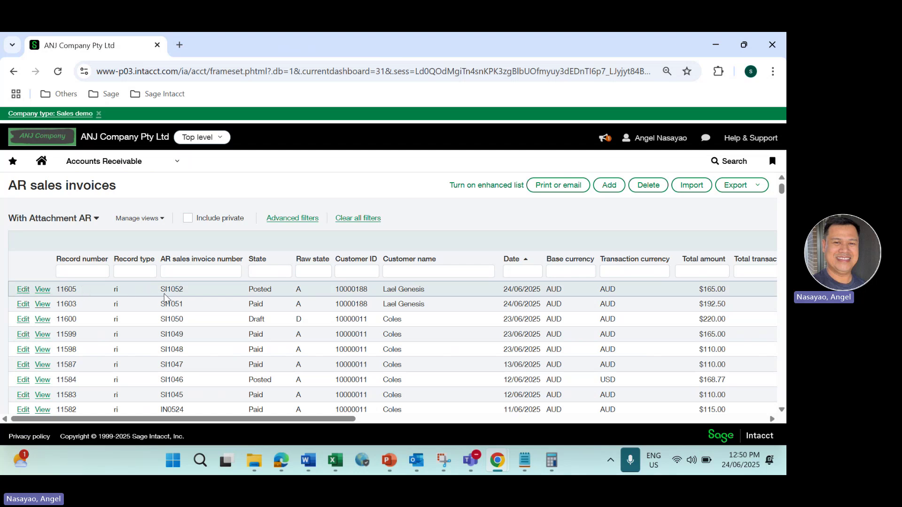
pyautogui.click(177, 165)
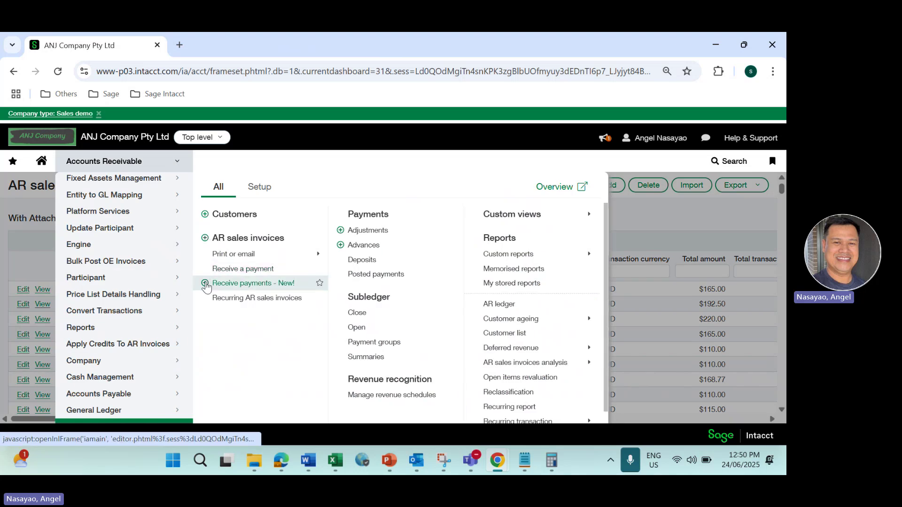
pyautogui.click(207, 285)
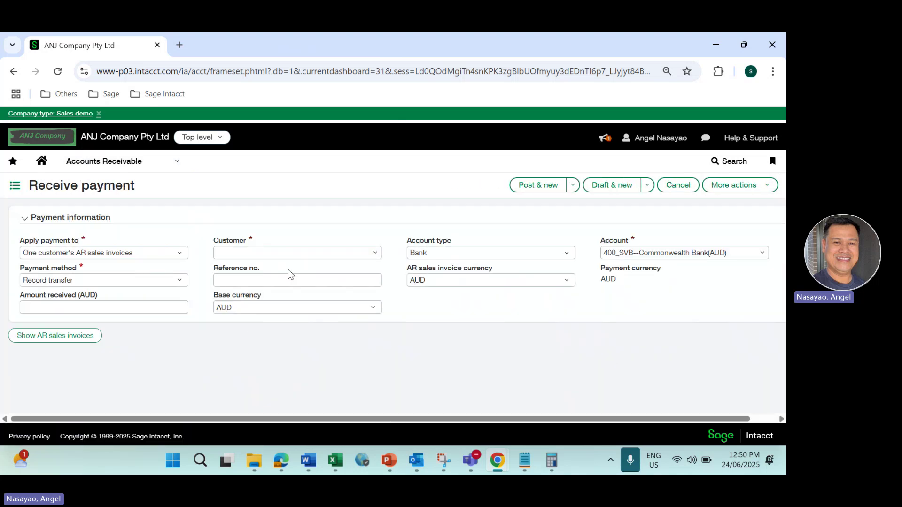
# Choose the customer of AR sales invoice SI1052 and add that invoice to the payment
pyautogui.click(307, 253)
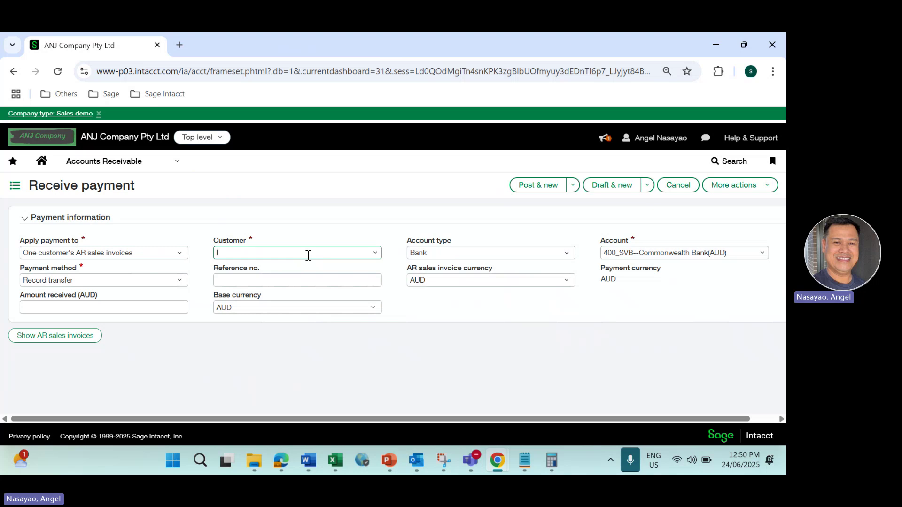
pyautogui.write('lael')
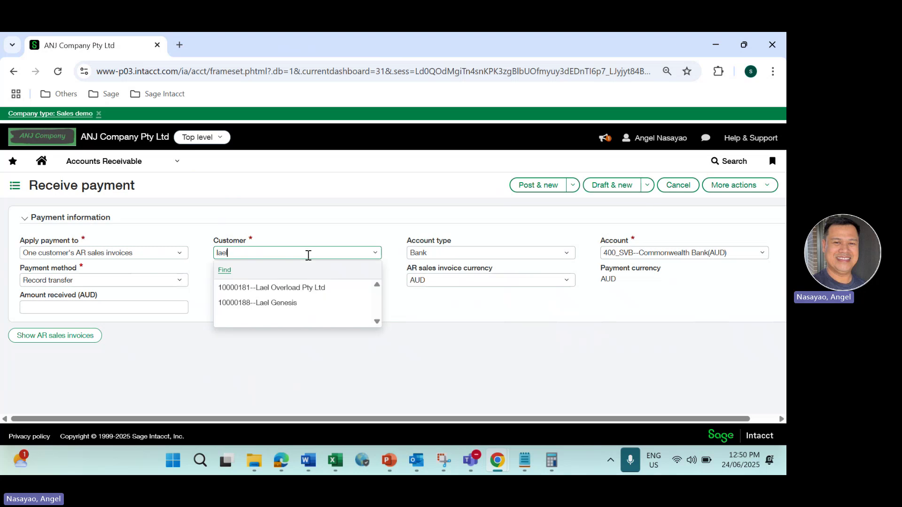
pyautogui.click(272, 303)
pyautogui.click(71, 336)
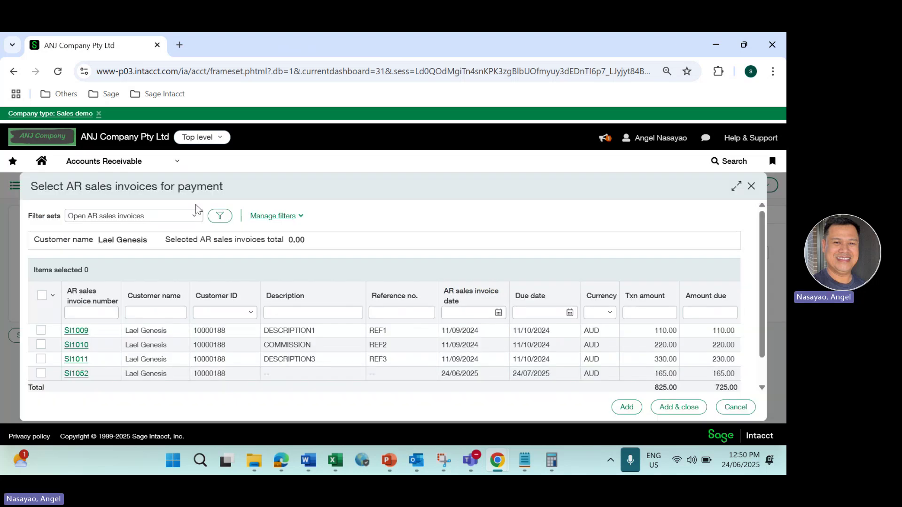
pyautogui.click(40, 374)
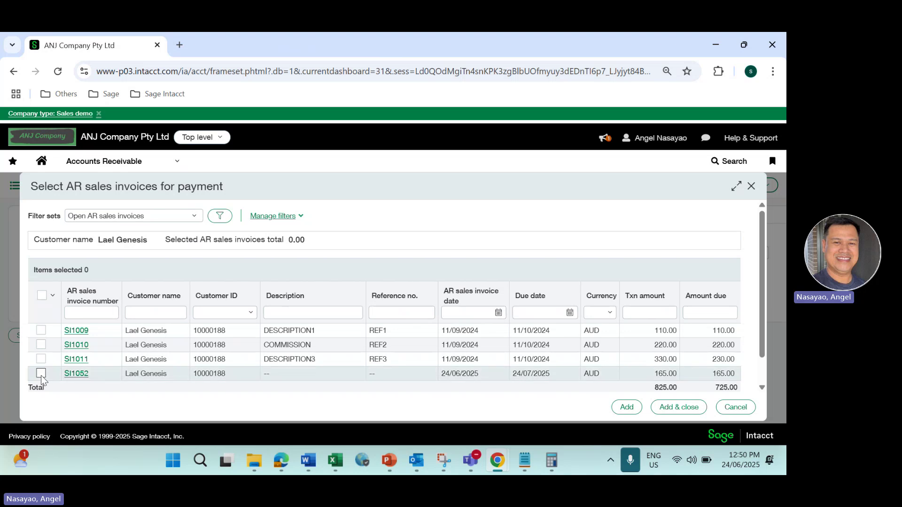
pyautogui.click(683, 409)
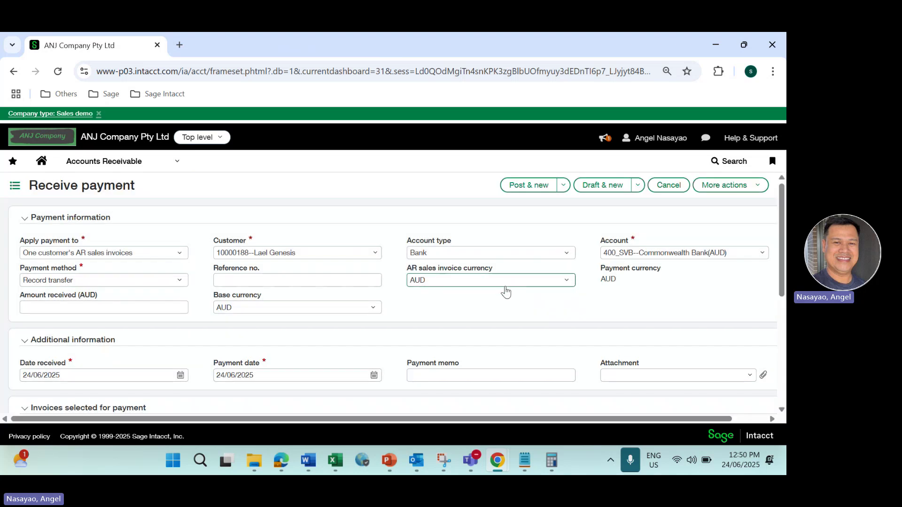
# Set the payment amount on the SI1052 invoice line to 165
pyautogui.scroll(-5, 508, 292)
pyautogui.click(578, 329)
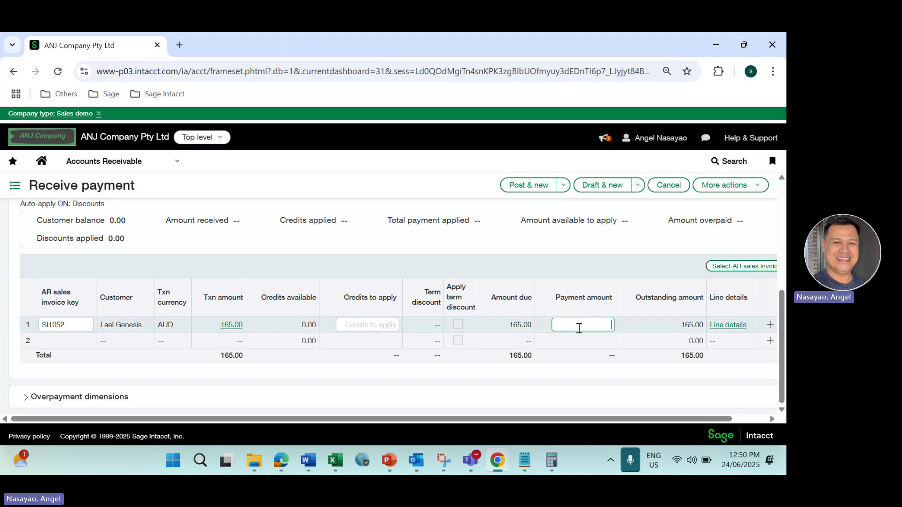
pyautogui.write('165')
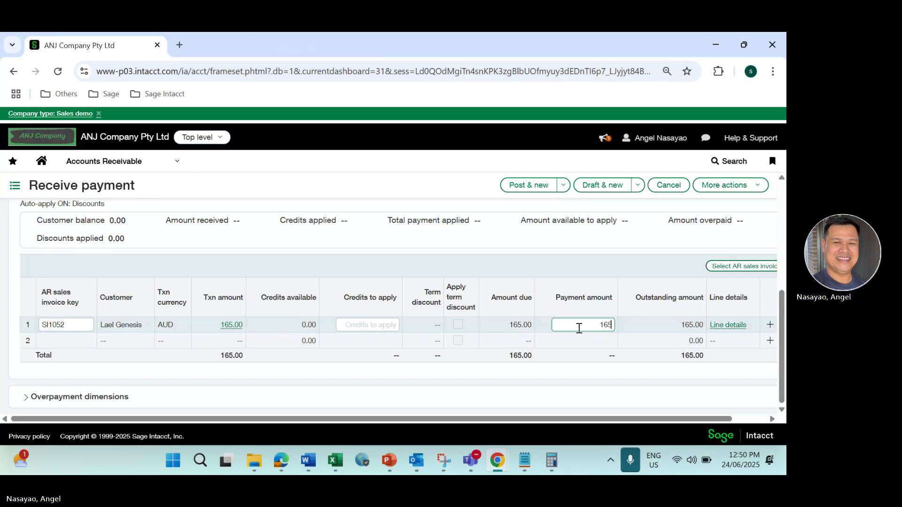
pyautogui.click(427, 245)
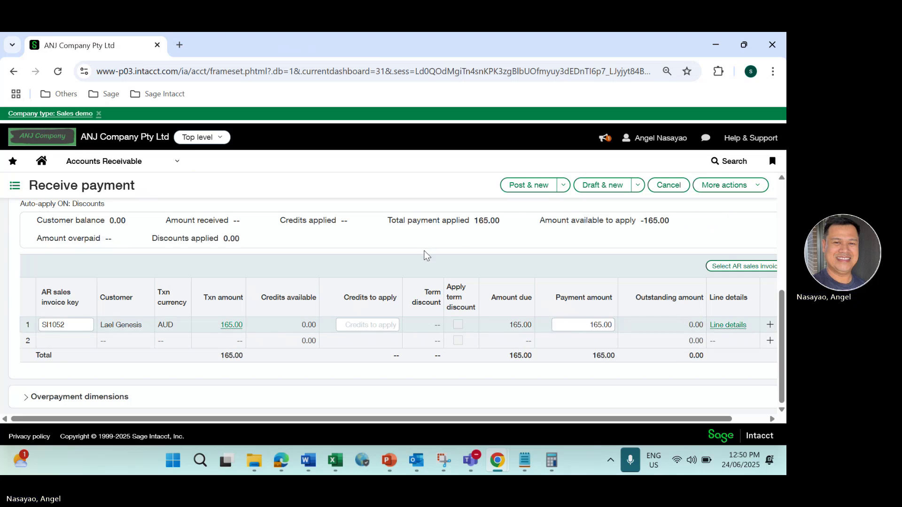
# Set the amount received to 165 AUD, check the payment totals and post the payment
pyautogui.scroll(4, 426, 249)
pyautogui.click(79, 261)
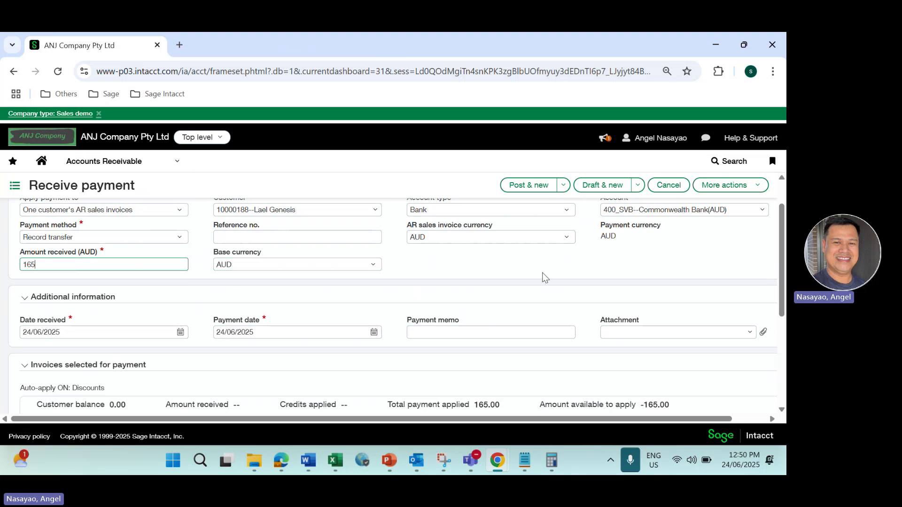
pyautogui.scroll(-1, 570, 272)
pyautogui.scroll(1, 569, 254)
pyautogui.click(561, 272)
pyautogui.scroll(-3, 578, 276)
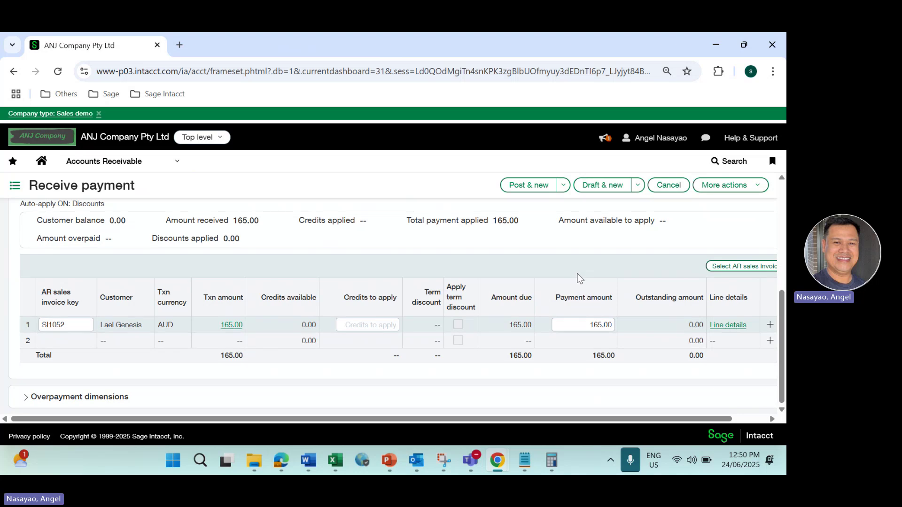
pyautogui.scroll(1, 579, 284)
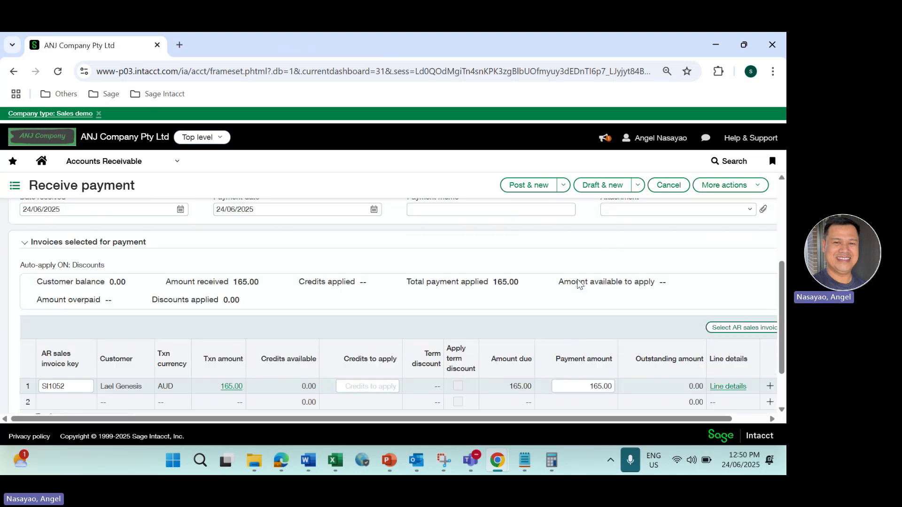
pyautogui.click(562, 185)
pyautogui.click(499, 203)
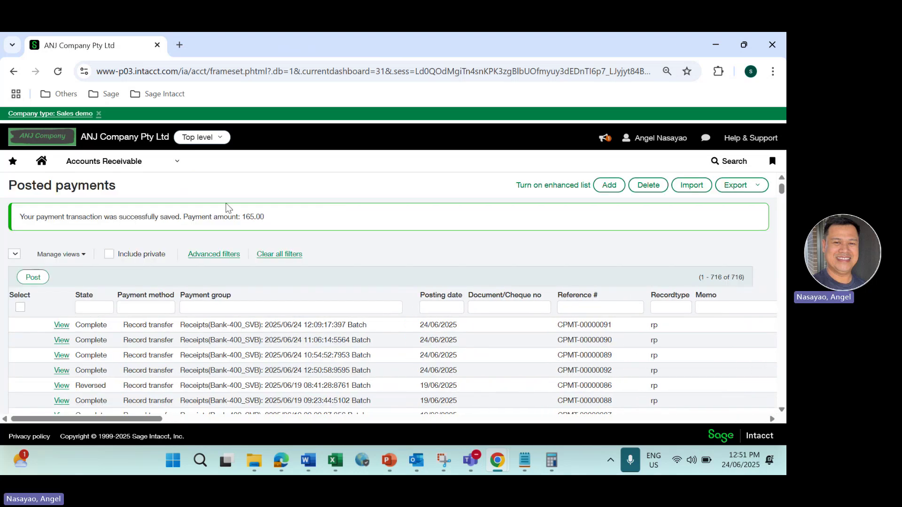
# Locate the newly posted payment in the posted payments list and highlight its batch time and posting date
pyautogui.click(80, 312)
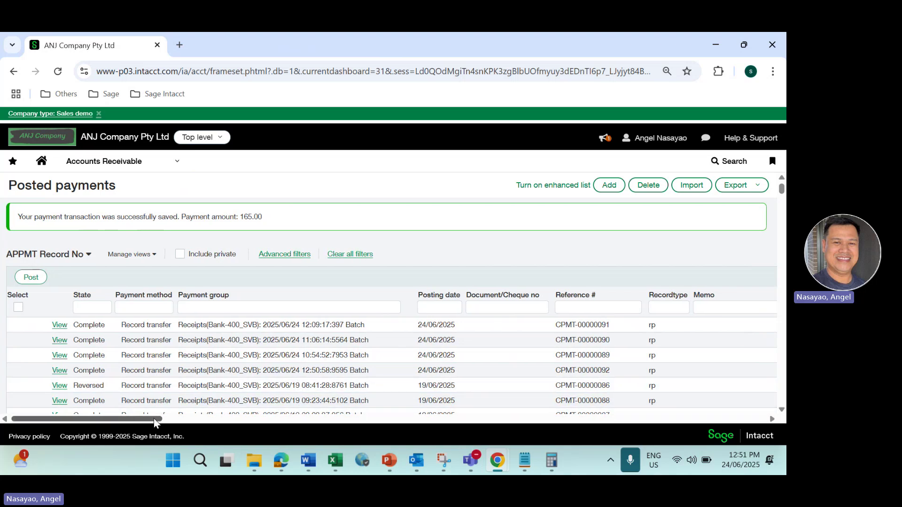
pyautogui.moveTo(156, 418); pyautogui.dragTo(265, 424)
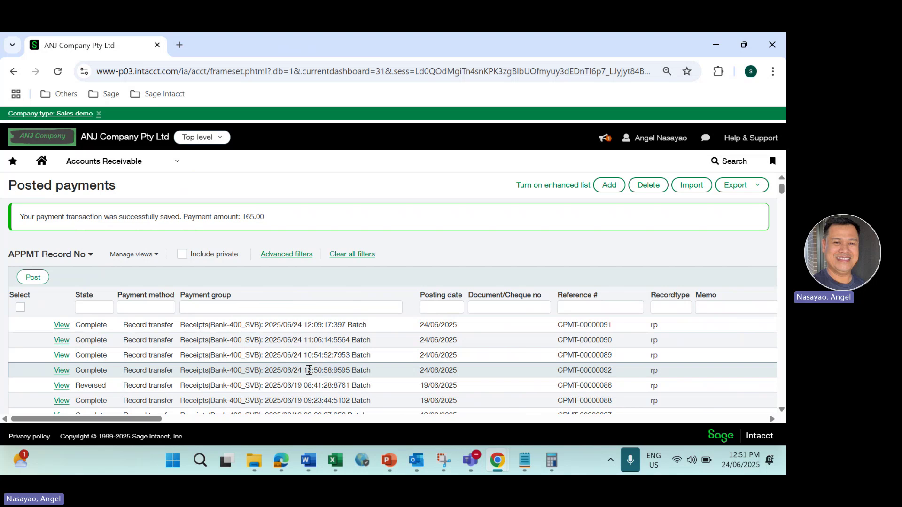
pyautogui.moveTo(308, 370); pyautogui.dragTo(460, 379)
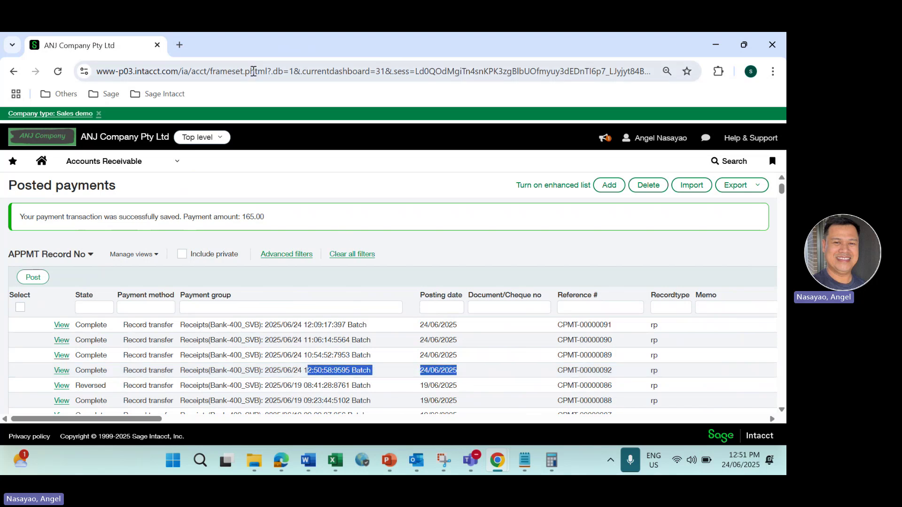
# Open the company's smart event job history in a duplicate browser tab
pyautogui.rightClick(97, 45)
pyautogui.click(141, 157)
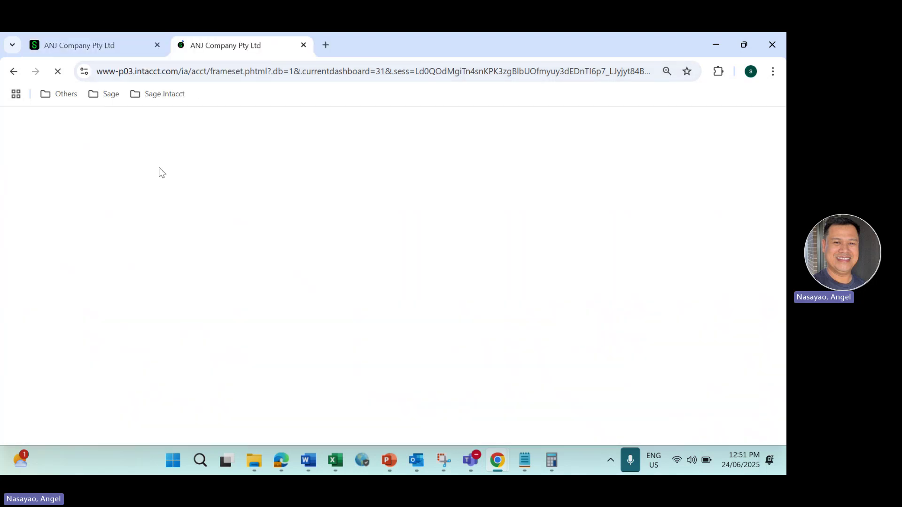
pyautogui.click(176, 167)
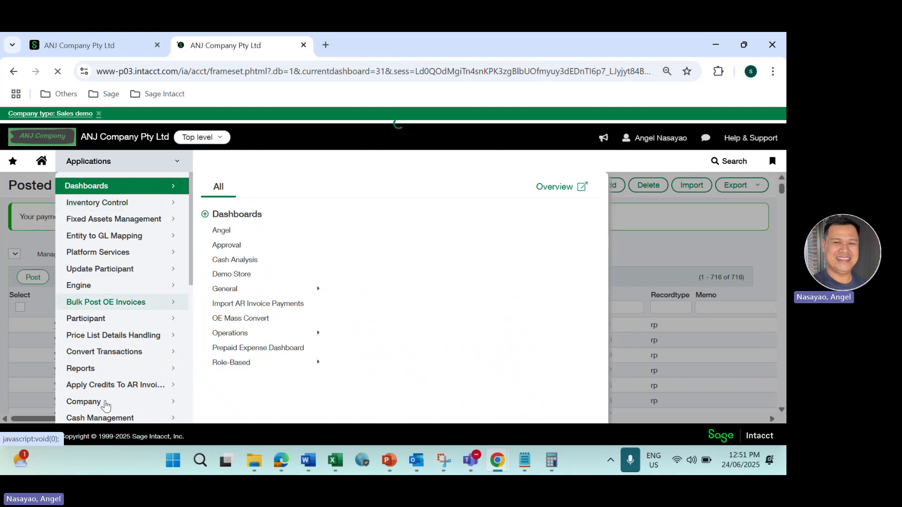
pyautogui.click(139, 399)
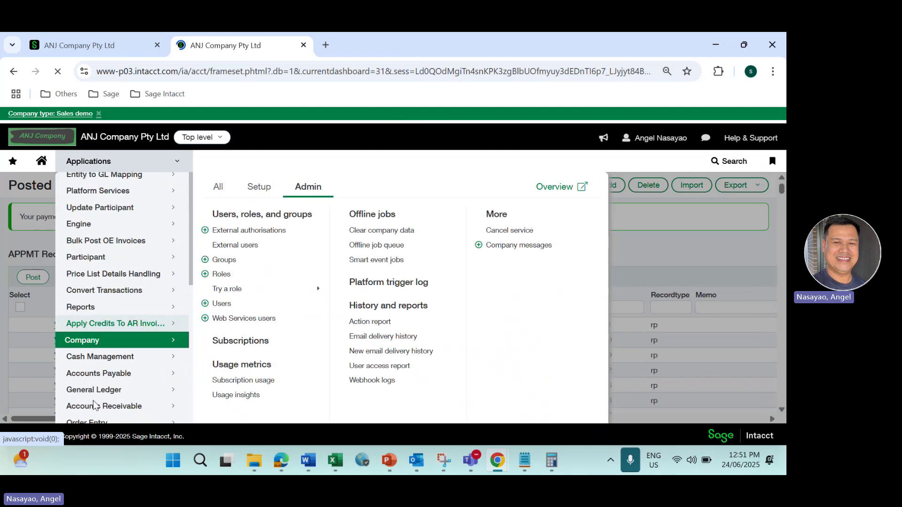
pyautogui.click(375, 260)
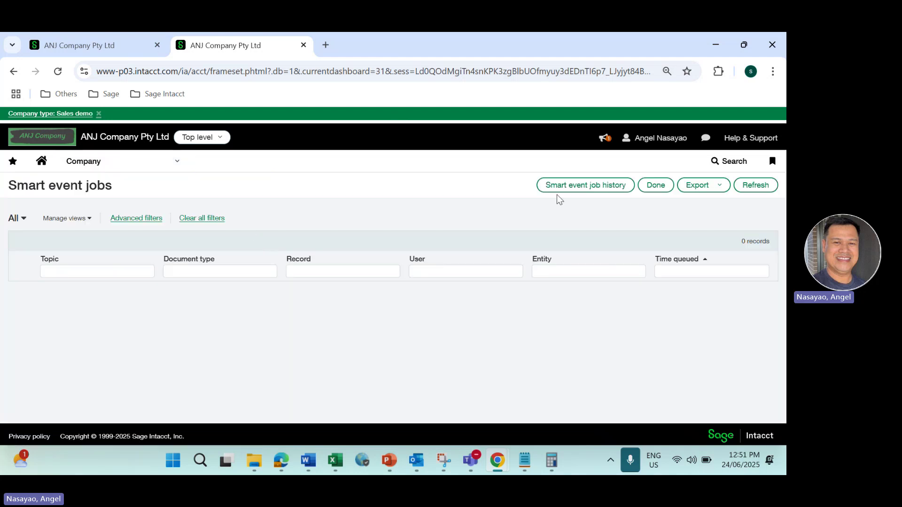
pyautogui.click(569, 186)
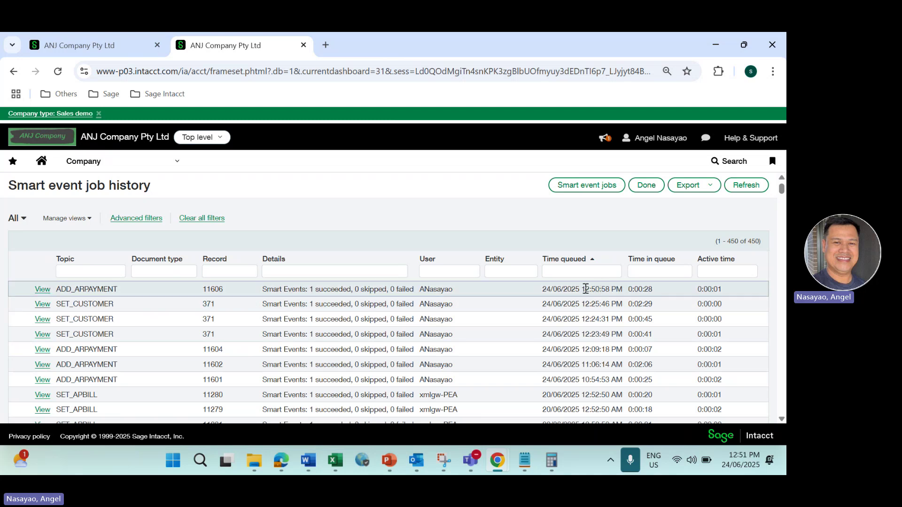
# Highlight the queue time of the latest ADD_ARPAYMENT job and open its details to examine the smart events that ran
pyautogui.moveTo(585, 289); pyautogui.dragTo(617, 288)
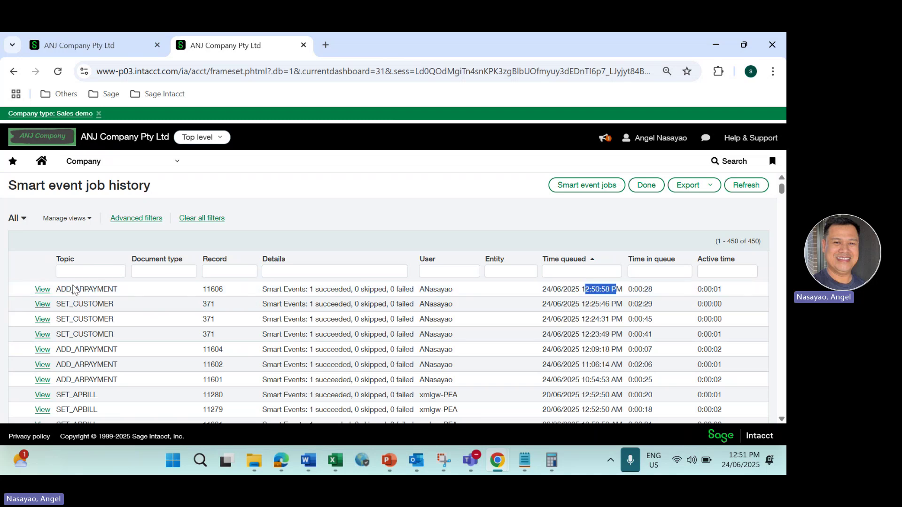
pyautogui.click(42, 289)
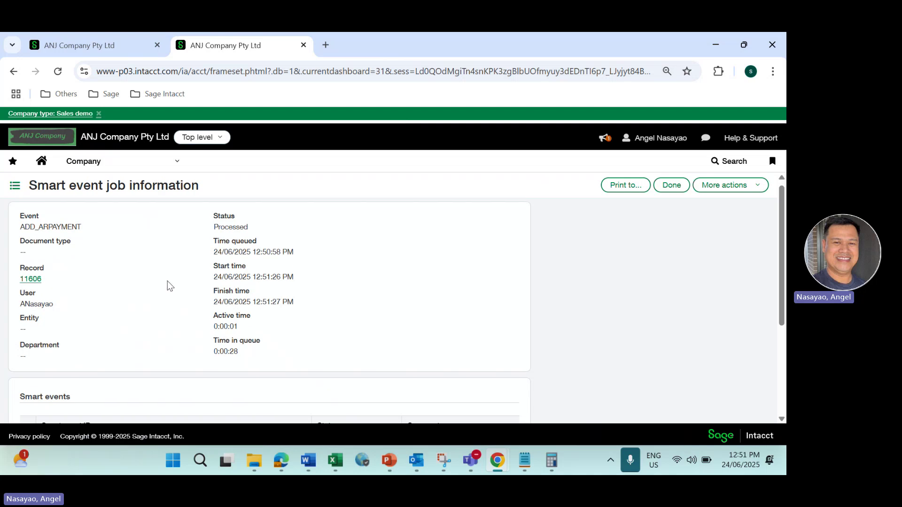
pyautogui.scroll(-2, 167, 280)
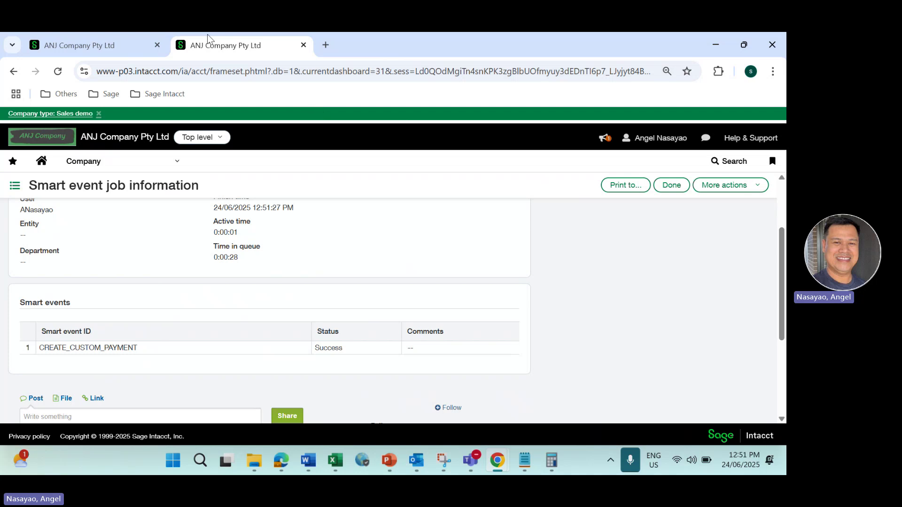
# Open the ABNs record list of the ABN Number application
pyautogui.moveTo(96, 49)
pyautogui.click(179, 166)
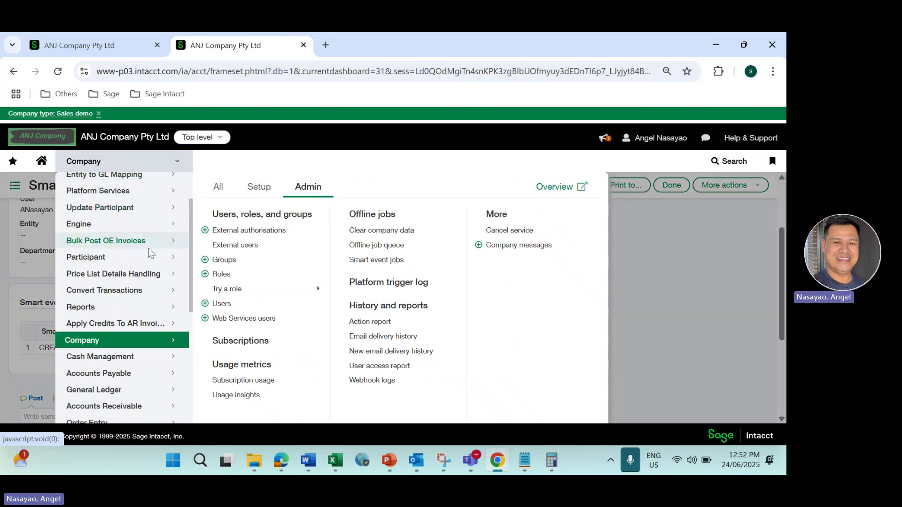
pyautogui.scroll(-1, 149, 249)
pyautogui.scroll(-2, 148, 249)
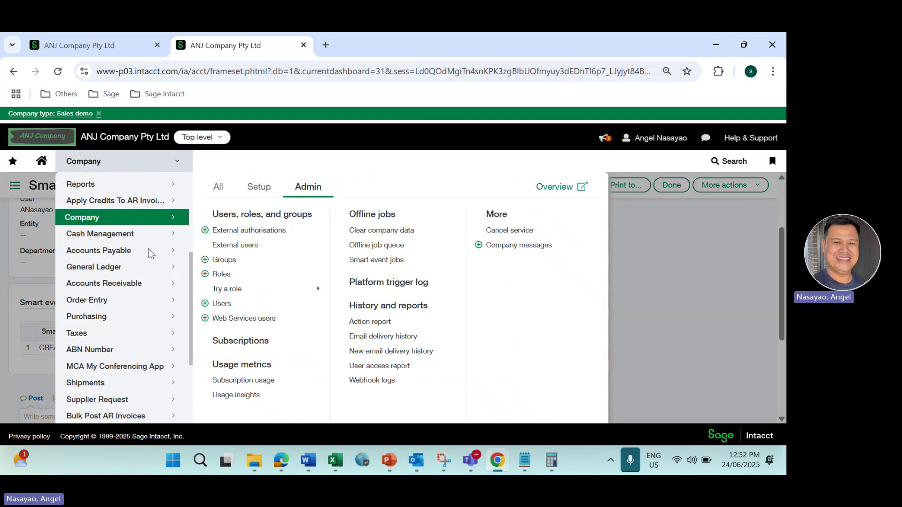
pyautogui.click(107, 353)
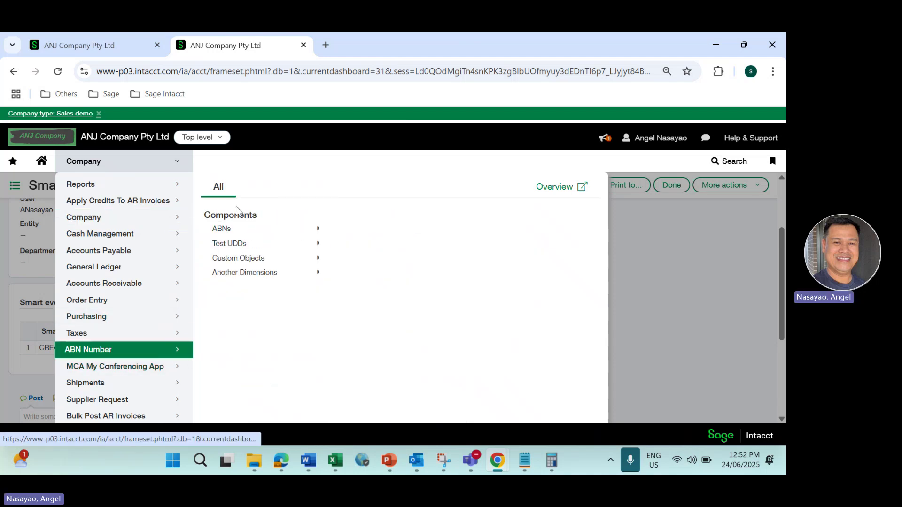
pyautogui.moveTo(233, 234)
pyautogui.click(364, 235)
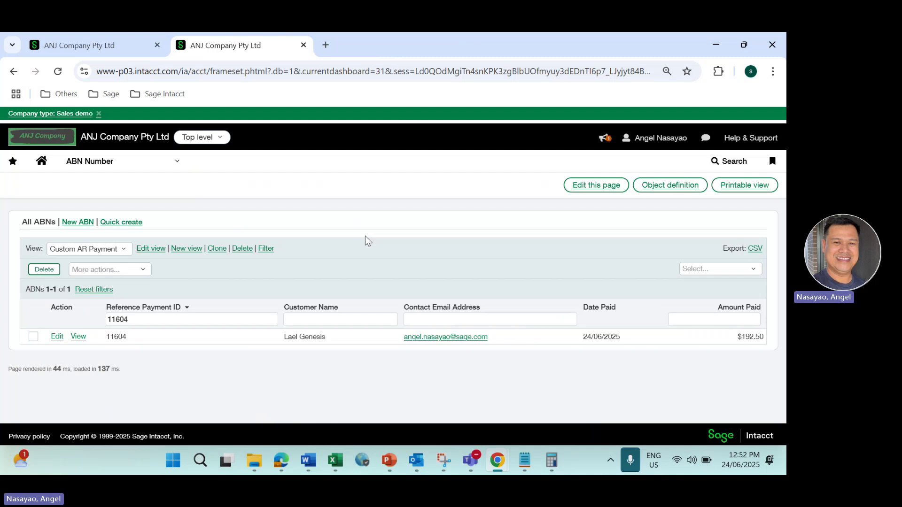
# Clear the Reference Payment ID filter from the ABNs list and highlight the amount paid on the new payment's record
pyautogui.click(145, 316)
pyautogui.doubleClick(107, 314)
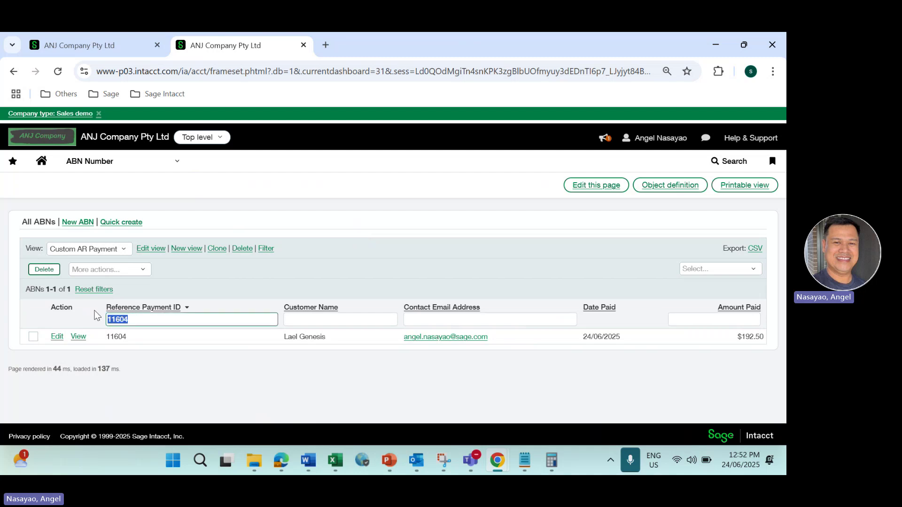
pyautogui.press('BackSpace')
pyautogui.press('Return')
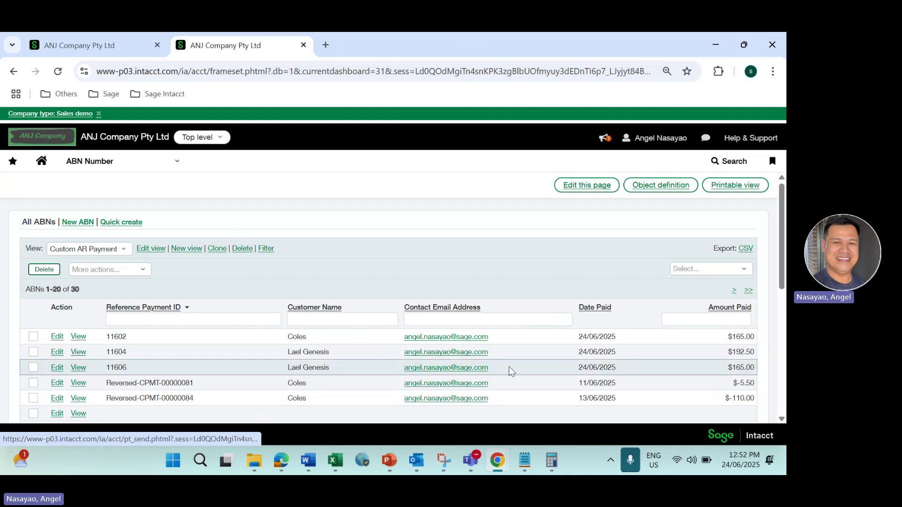
pyautogui.moveTo(756, 368); pyautogui.dragTo(716, 371)
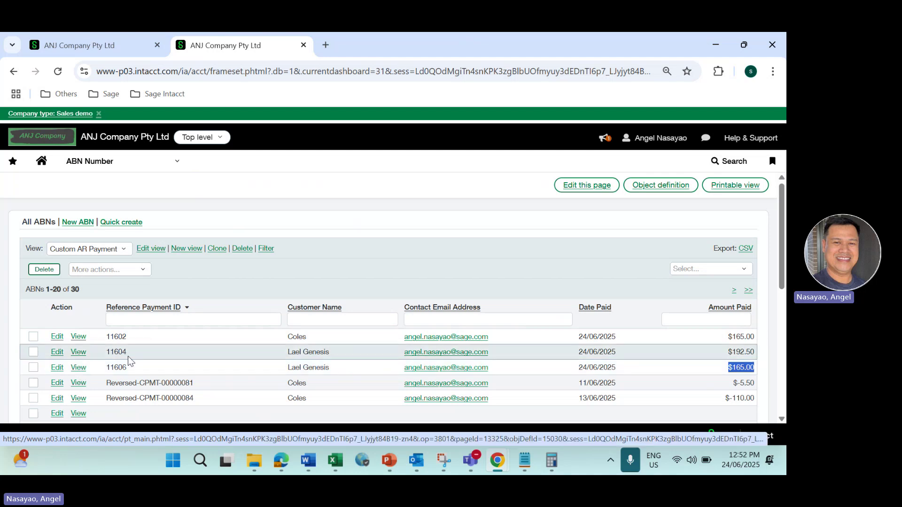
pyautogui.scroll(-1, 129, 361)
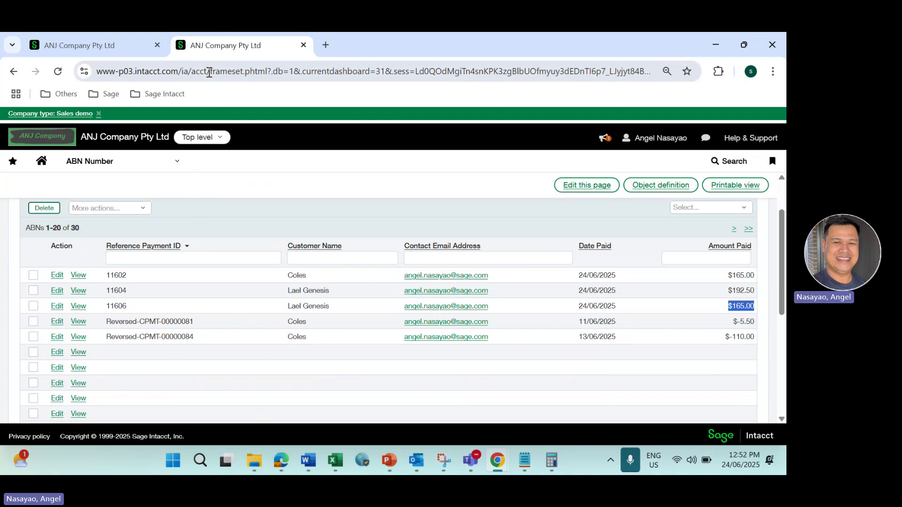
# Close the posted payments tab and open the company's platform trigger log in a duplicate of the ABNs tab
pyautogui.click(98, 43)
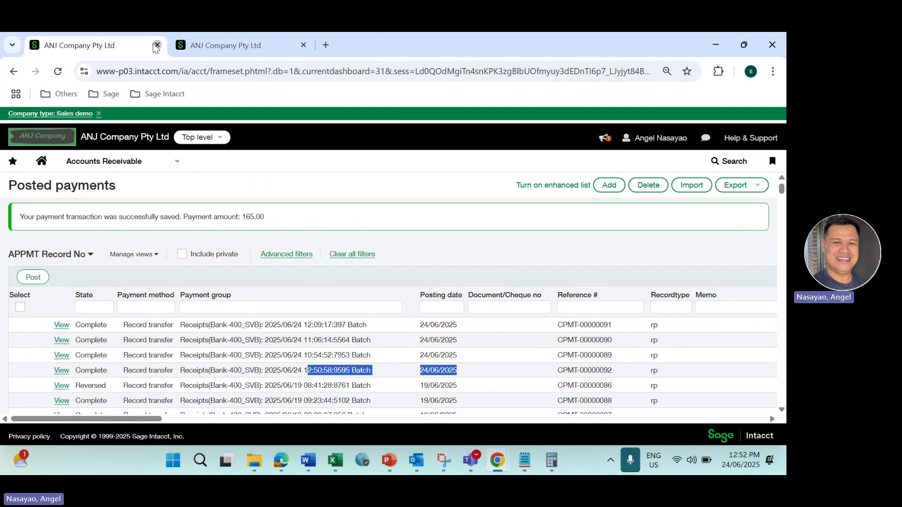
pyautogui.click(158, 45)
pyautogui.rightClick(110, 45)
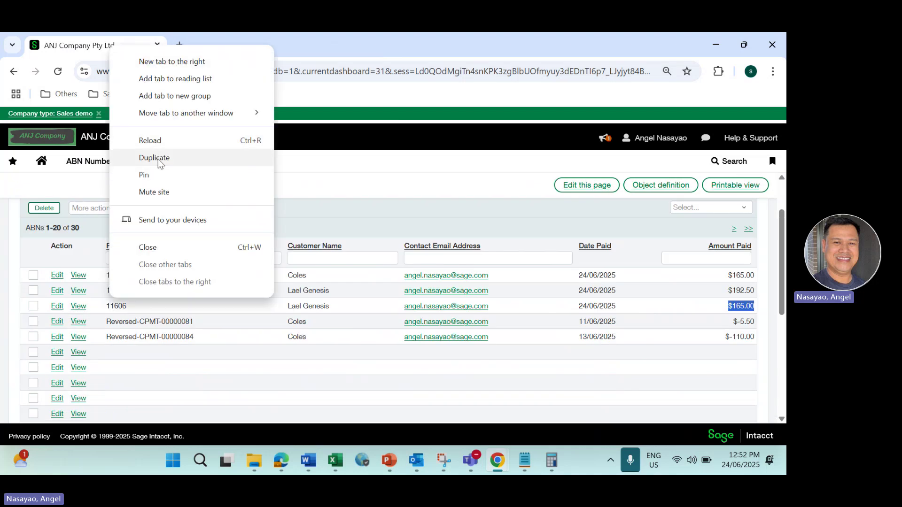
pyautogui.click(158, 159)
pyautogui.click(178, 163)
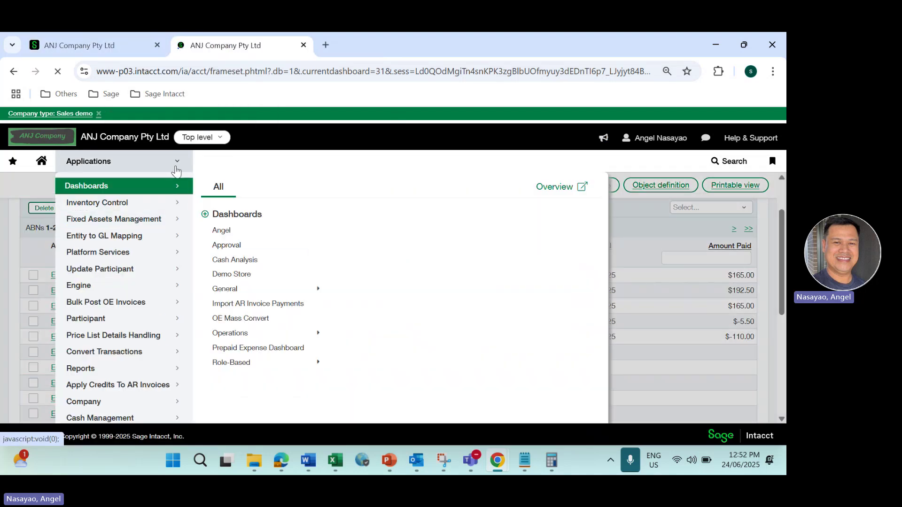
pyautogui.scroll(-3, 120, 305)
pyautogui.click(112, 281)
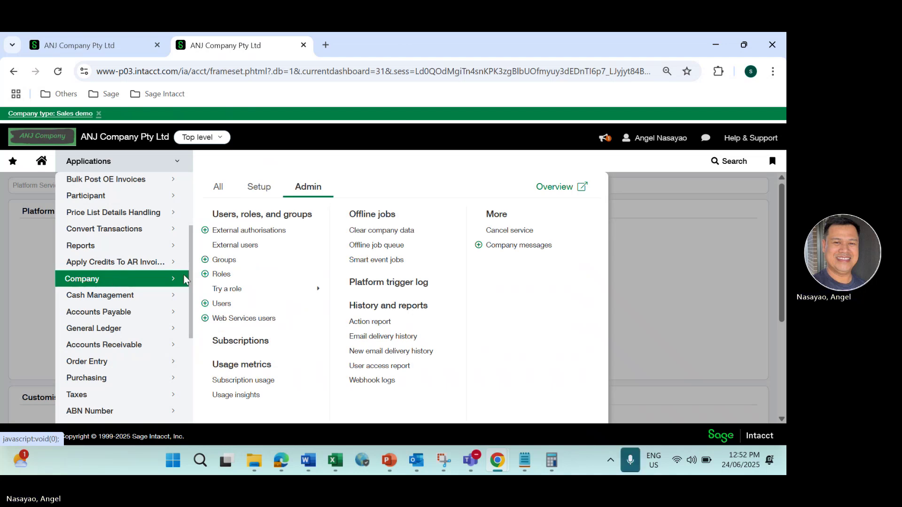
pyautogui.click(377, 283)
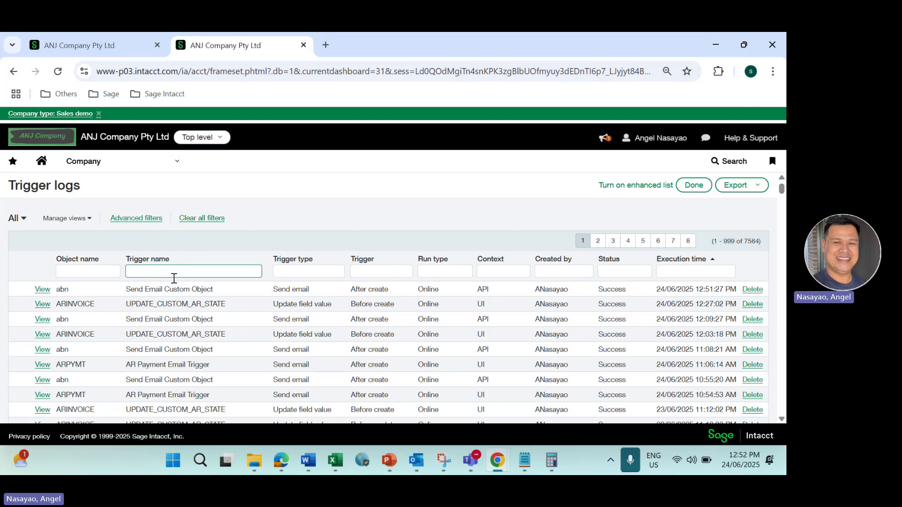
# Highlight the trigger name, execution time, status and object name of the latest Send Email Custom Object log entry
pyautogui.moveTo(136, 288); pyautogui.dragTo(194, 288)
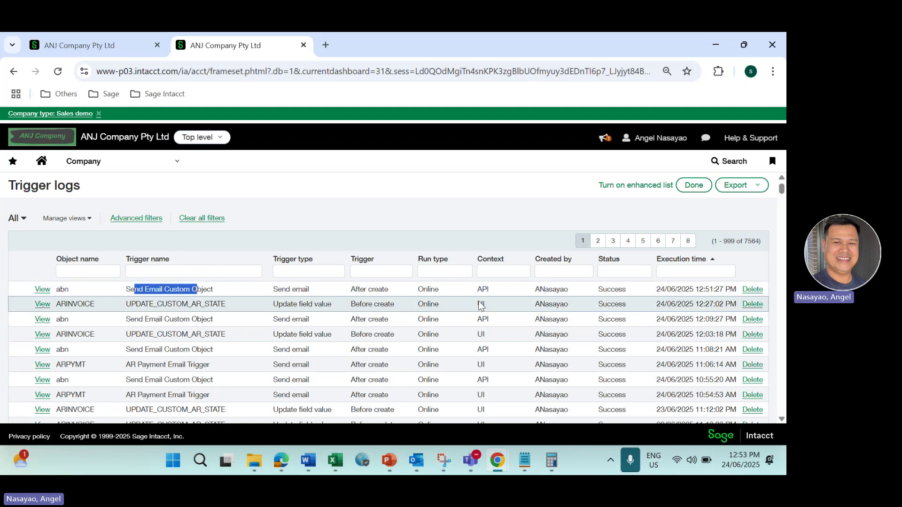
pyautogui.moveTo(695, 289); pyautogui.dragTo(726, 291)
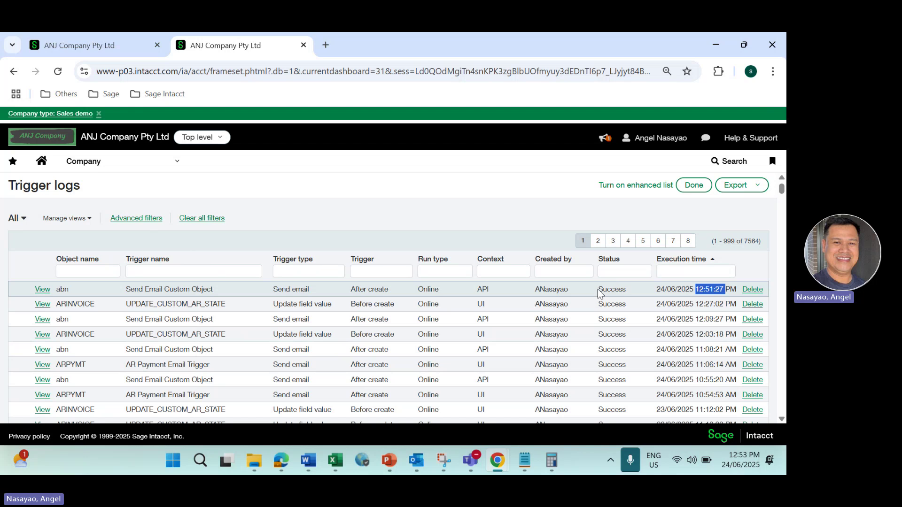
pyautogui.moveTo(599, 291); pyautogui.dragTo(622, 291)
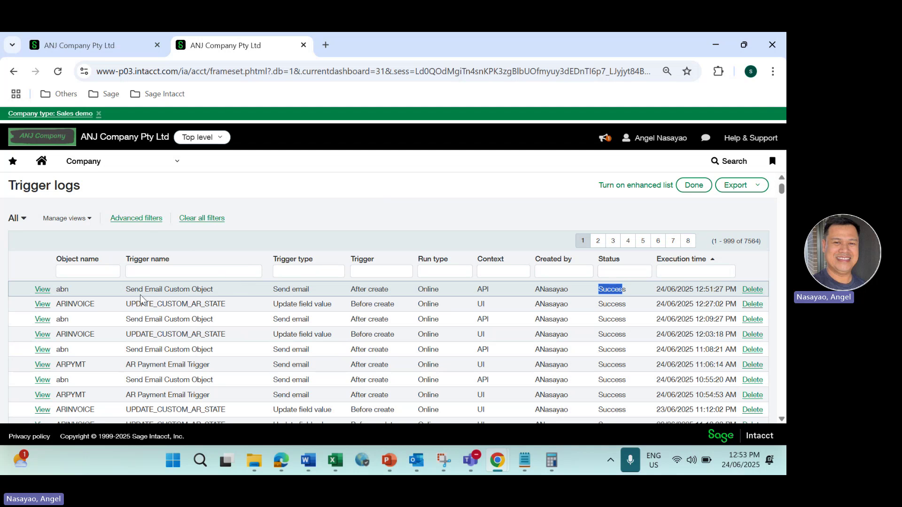
pyautogui.moveTo(69, 289); pyautogui.dragTo(60, 288)
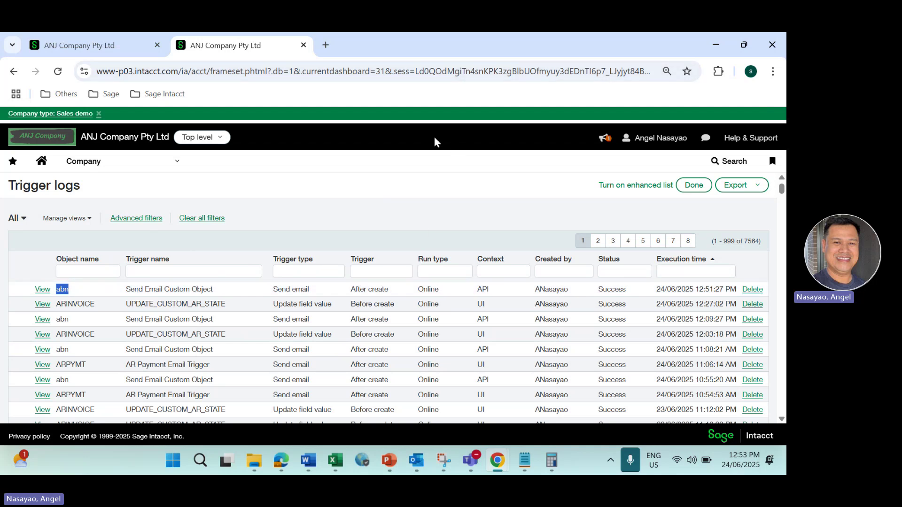
# Switch to the Outlook message "Payment has been received! Thank you!" and check its payment ID and recipient
pyautogui.click(450, 49)
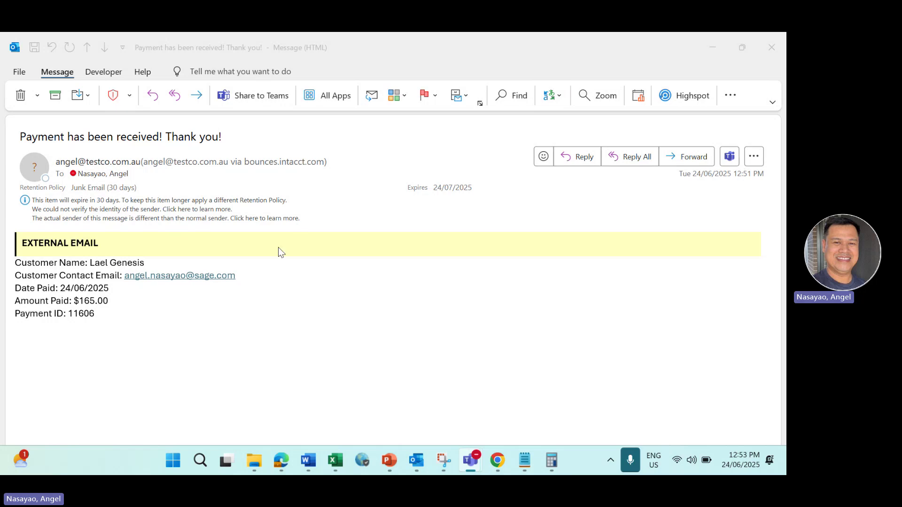
pyautogui.scroll(1, 270, 294)
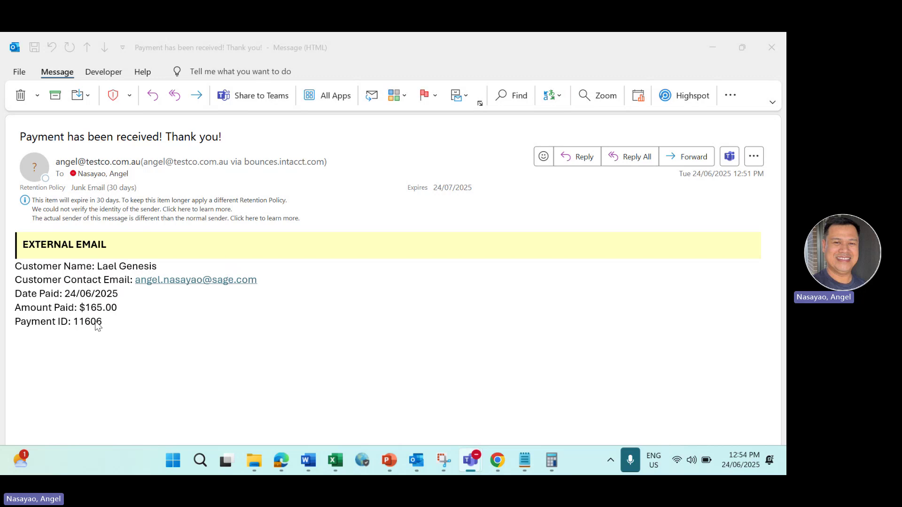
pyautogui.moveTo(108, 326); pyautogui.dragTo(94, 324)
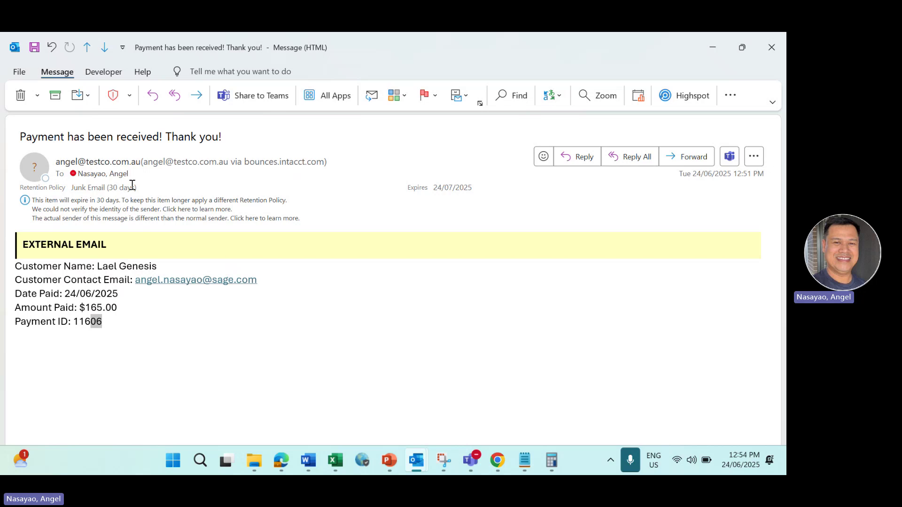
pyautogui.moveTo(131, 175)
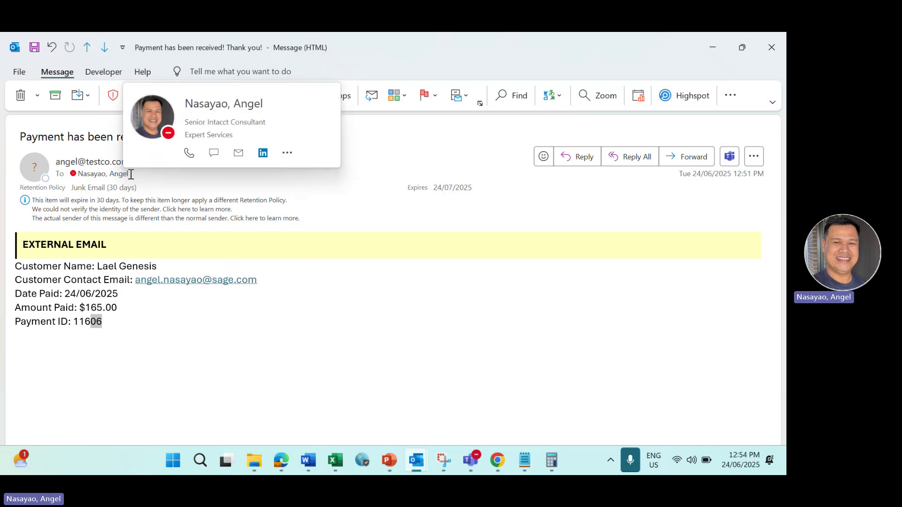